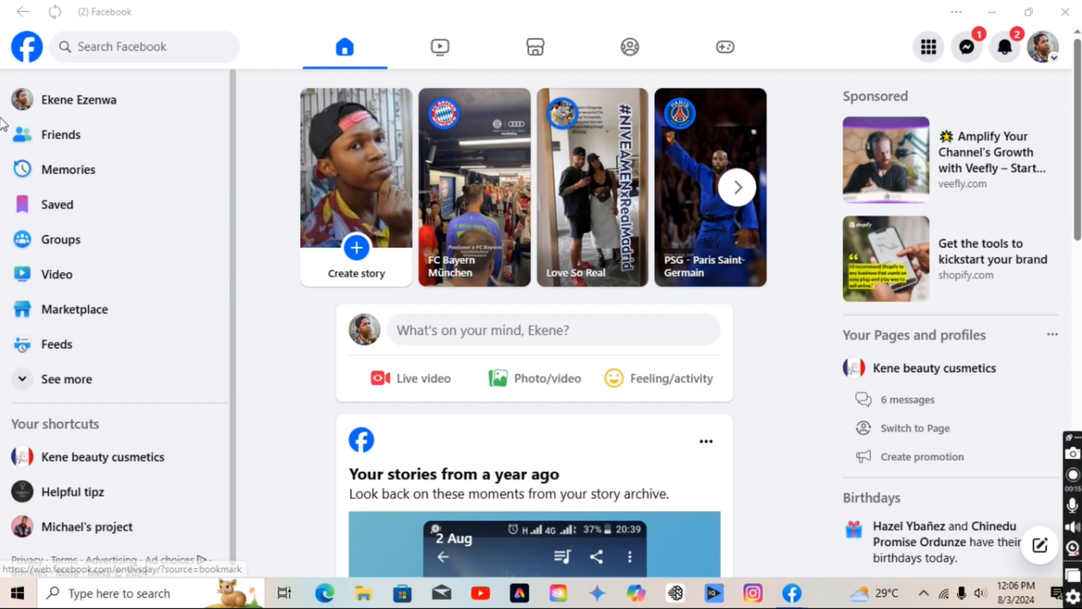
# Step: Open the personal profile and look over its cover, header and intro
pyautogui.click(69, 101)
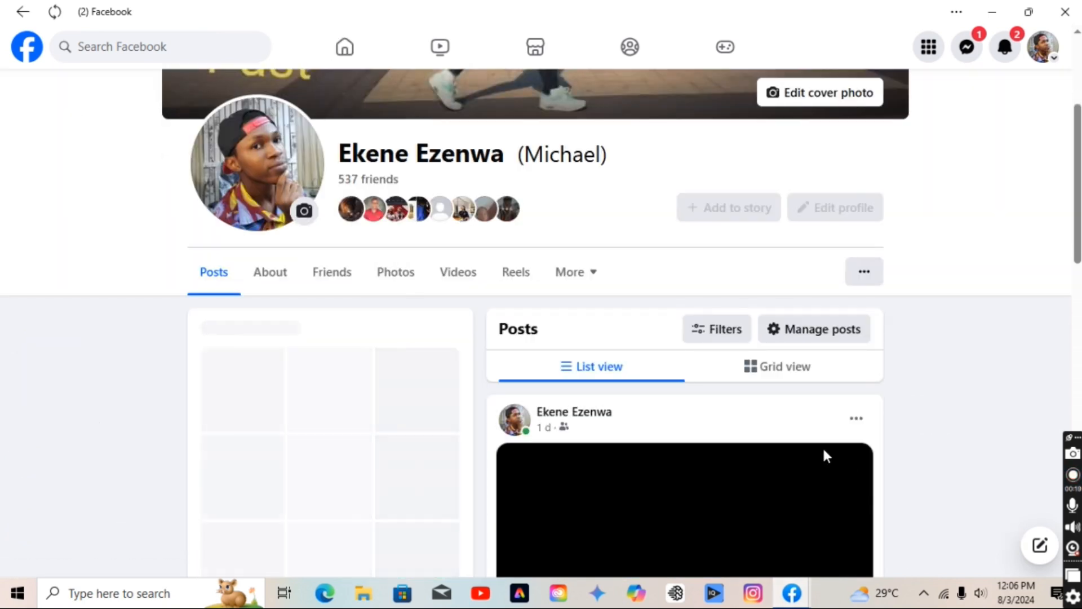
pyautogui.scroll(2, 370, 196)
pyautogui.scroll(1, 369, 198)
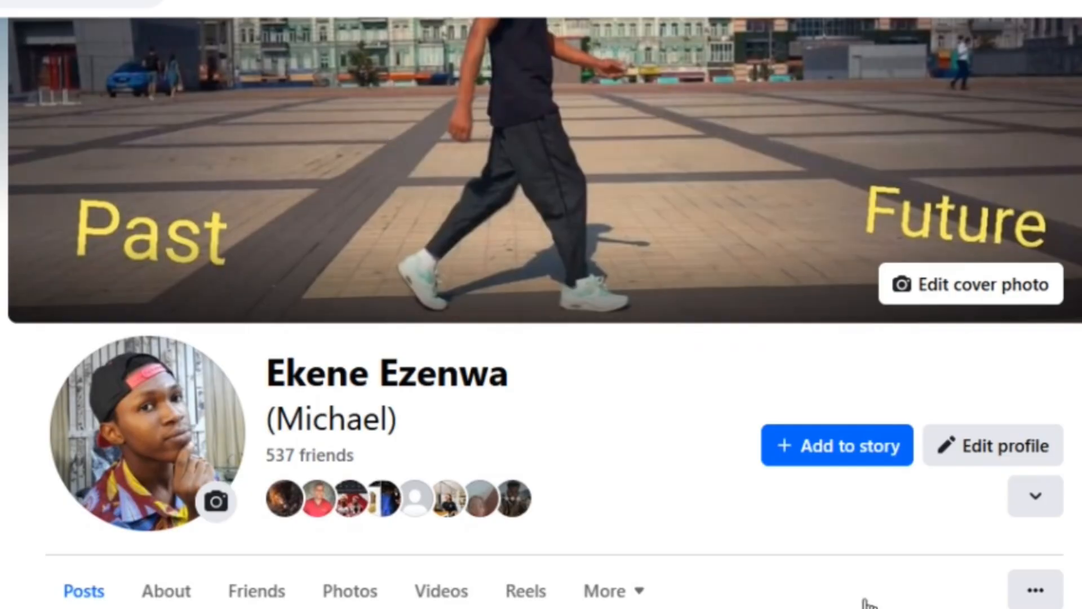
pyautogui.scroll(-3, 509, 402)
pyautogui.scroll(-2, 514, 505)
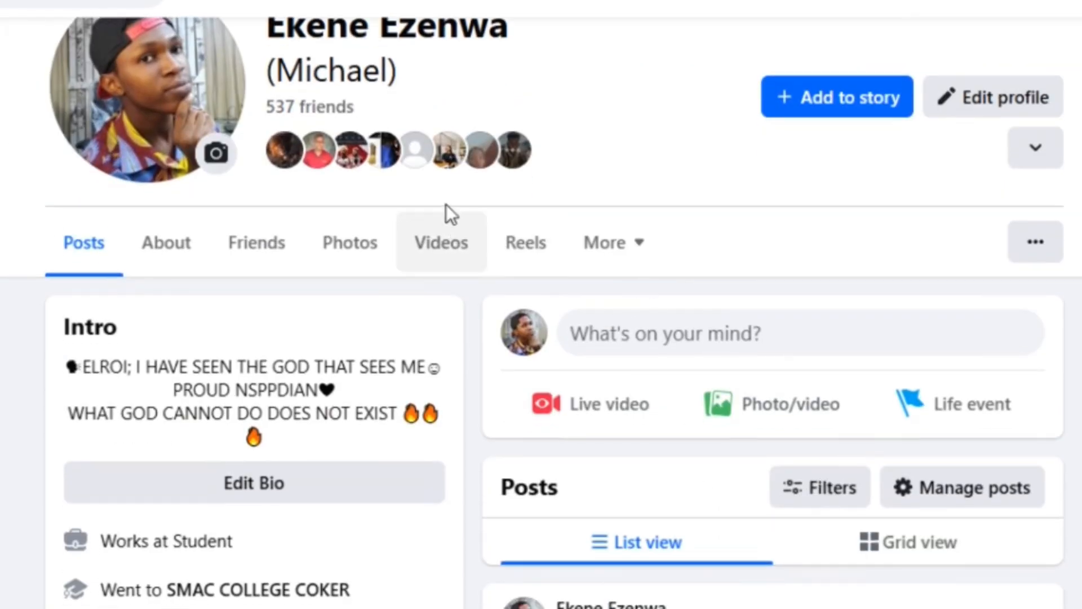
pyautogui.scroll(6, 446, 213)
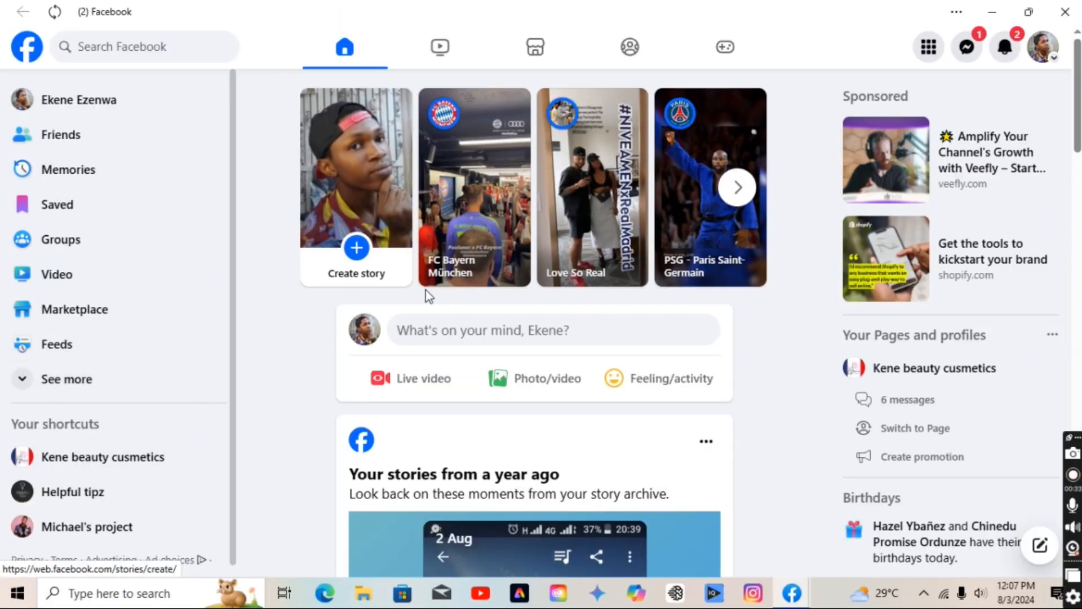
# Step: Switch to the Kene beauty cusmetics profile and open its page
pyautogui.click(1042, 51)
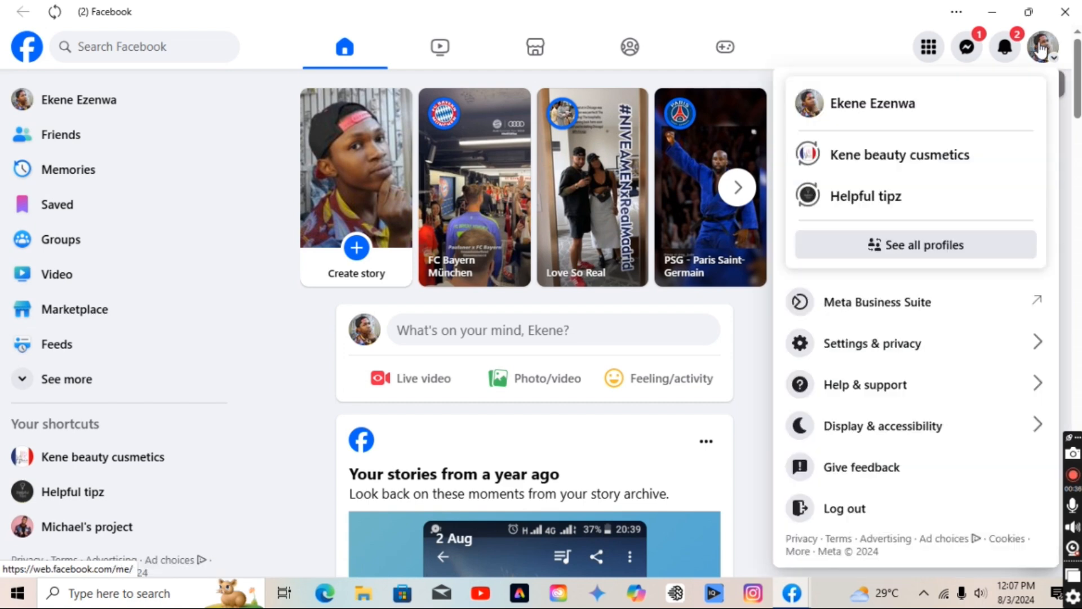
pyautogui.click(803, 156)
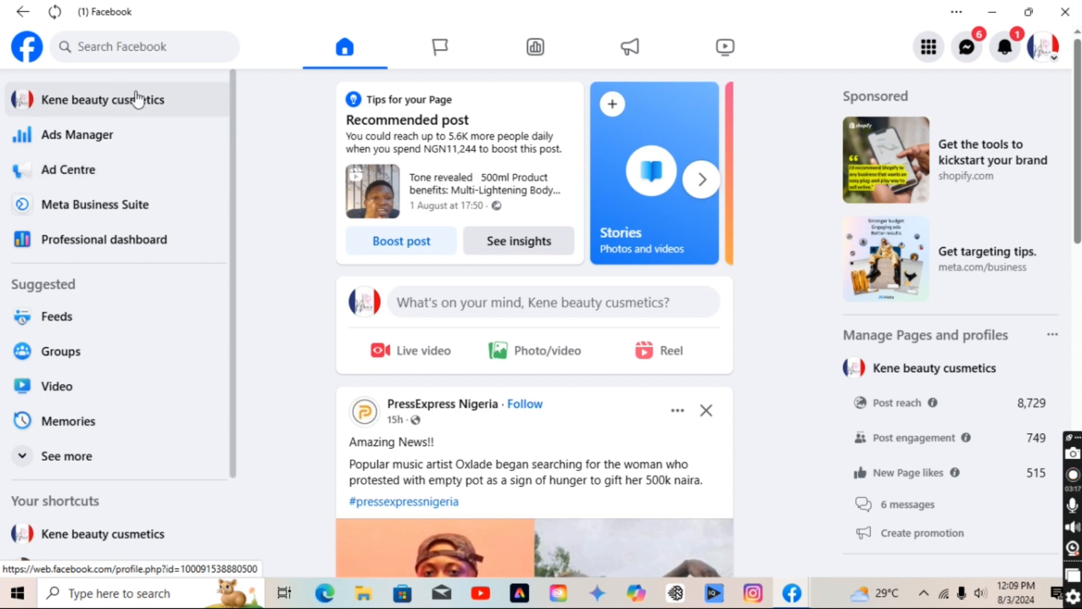
pyautogui.click(89, 103)
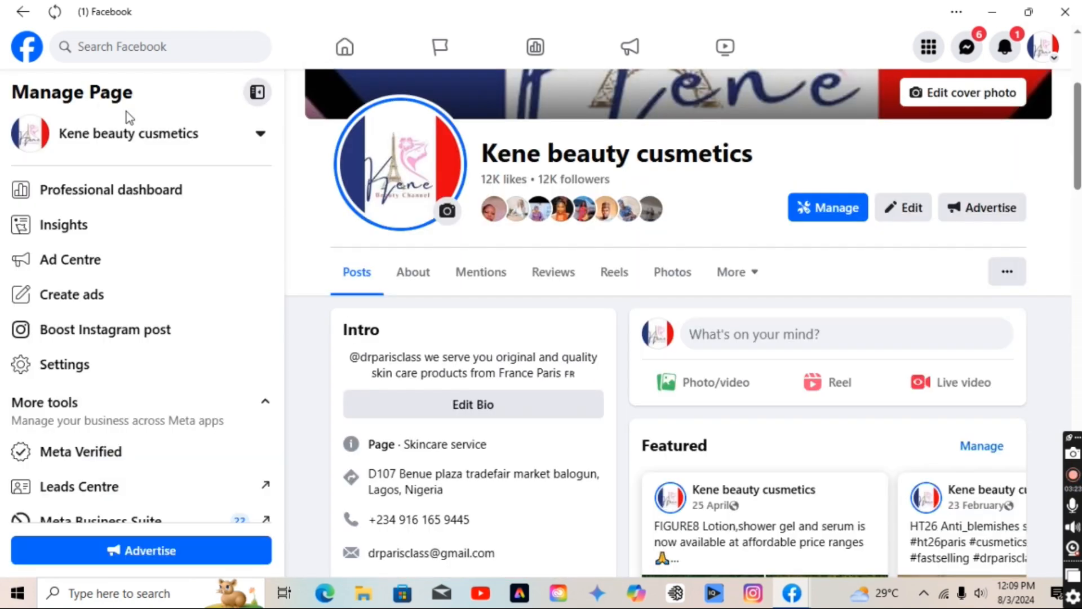
# Step: Look over the business page's cover, intro details, contact links and featured posts
pyautogui.scroll(-1, 570, 363)
pyautogui.scroll(5, 628, 237)
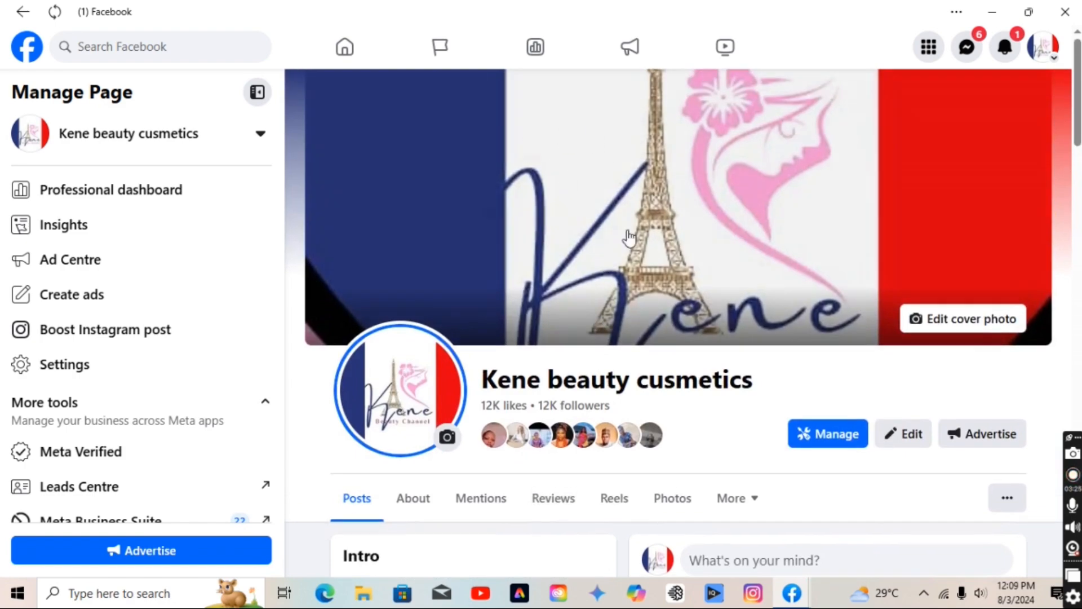
pyautogui.scroll(-5, 595, 281)
pyautogui.scroll(3, 595, 280)
pyautogui.scroll(3, 581, 231)
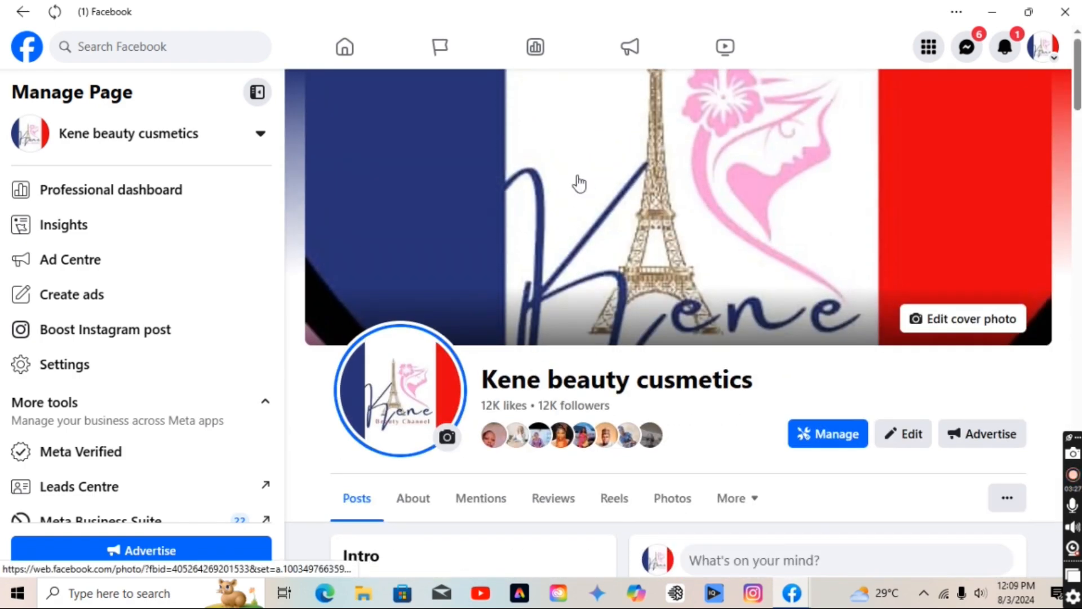
pyautogui.scroll(-4, 579, 184)
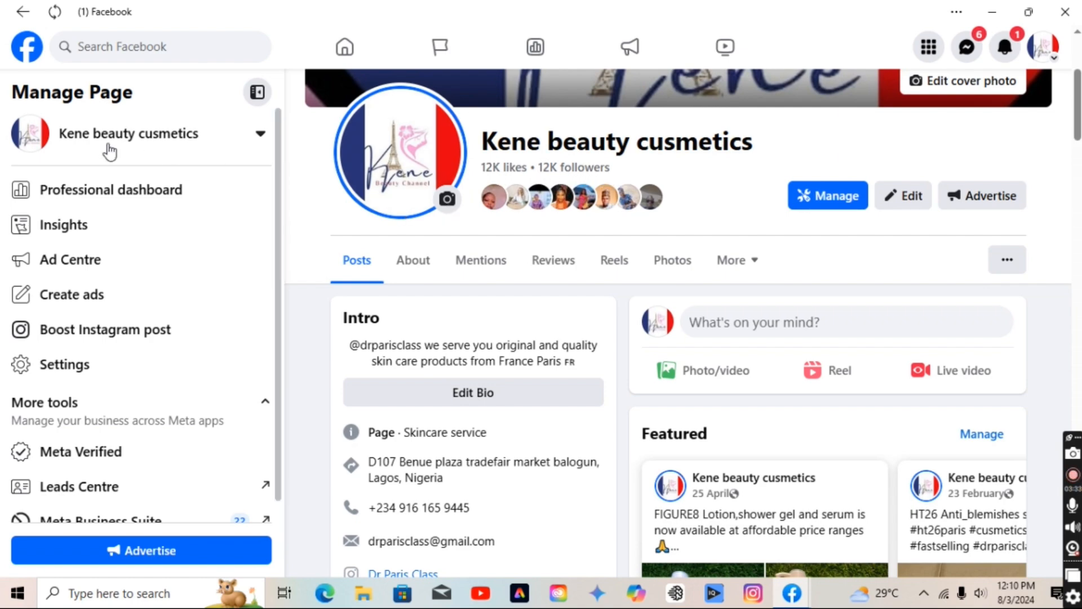
pyautogui.scroll(-1, 461, 71)
pyautogui.scroll(-5, 587, 370)
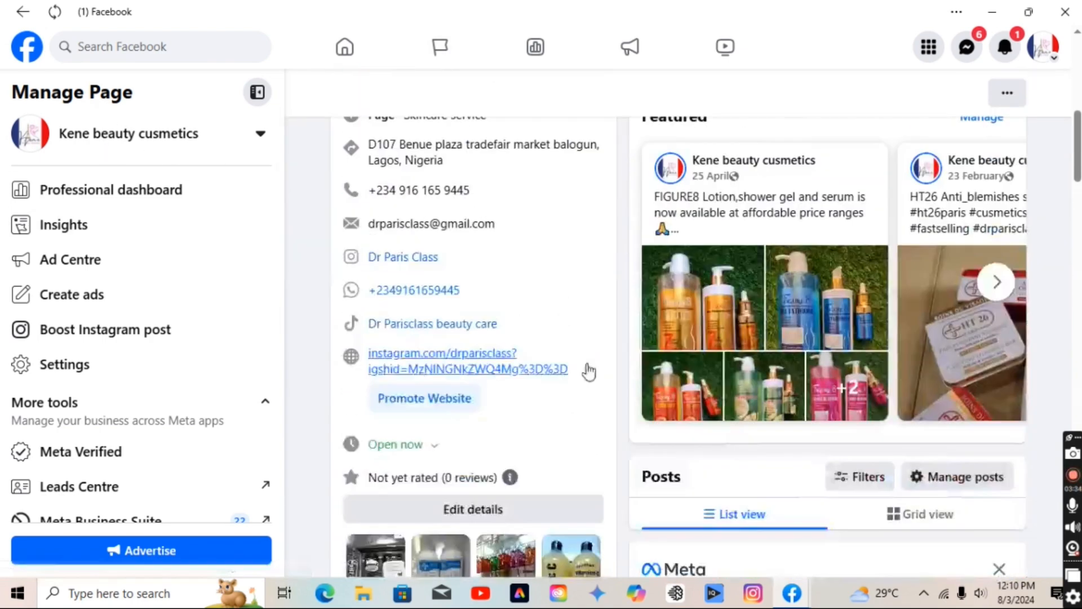
pyautogui.scroll(10, 572, 237)
pyautogui.scroll(-4, 552, 242)
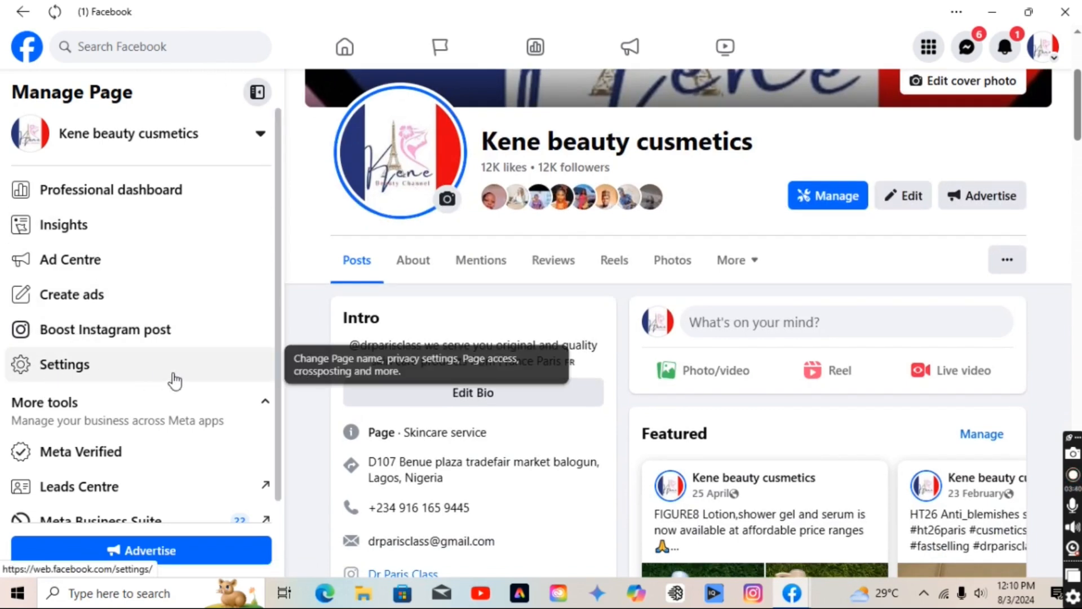
# Step: Open the page's settings and go to Ads payments
pyautogui.click(65, 367)
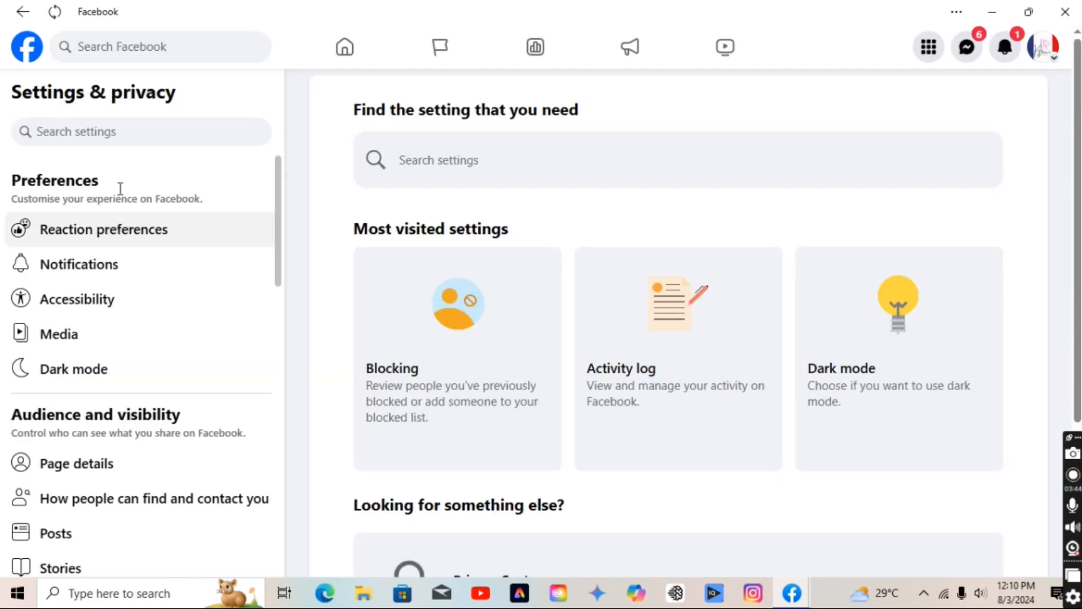
pyautogui.scroll(-10, 111, 249)
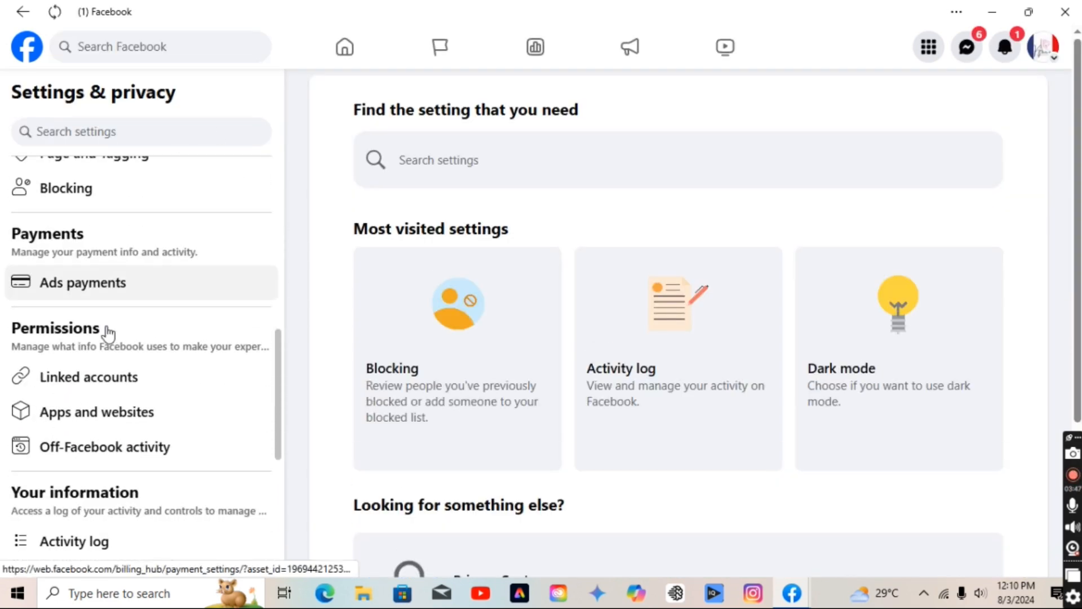
pyautogui.scroll(-2, 107, 237)
pyautogui.scroll(2, 96, 262)
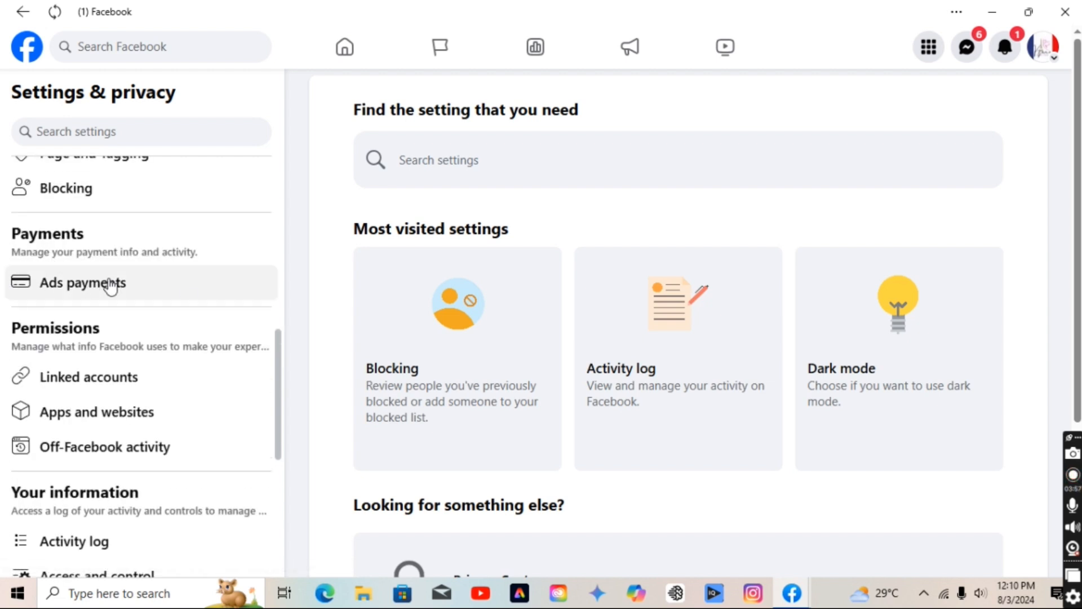
pyautogui.click(84, 290)
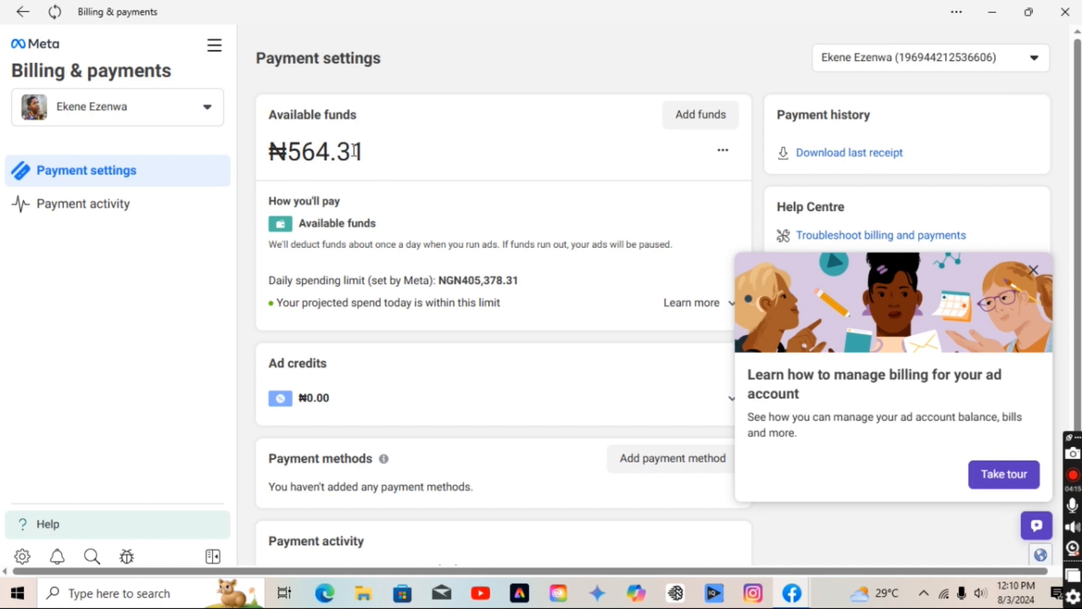
# Step: View all payment activity, dismiss the tour pop-up, review the ad account's transactions and return to the payment settings
pyautogui.scroll(-6, 423, 421)
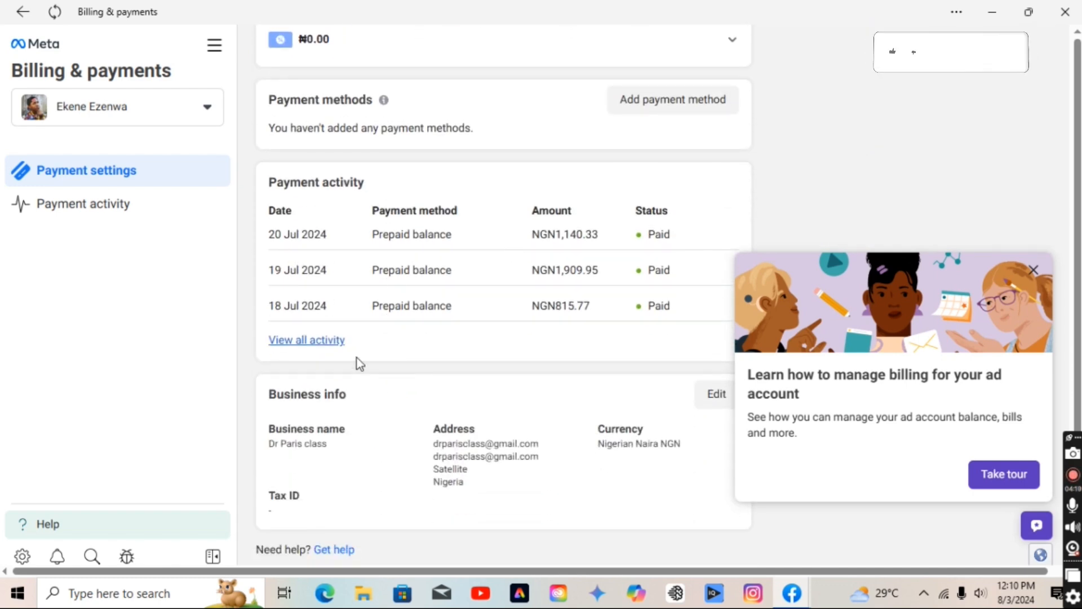
pyautogui.click(293, 340)
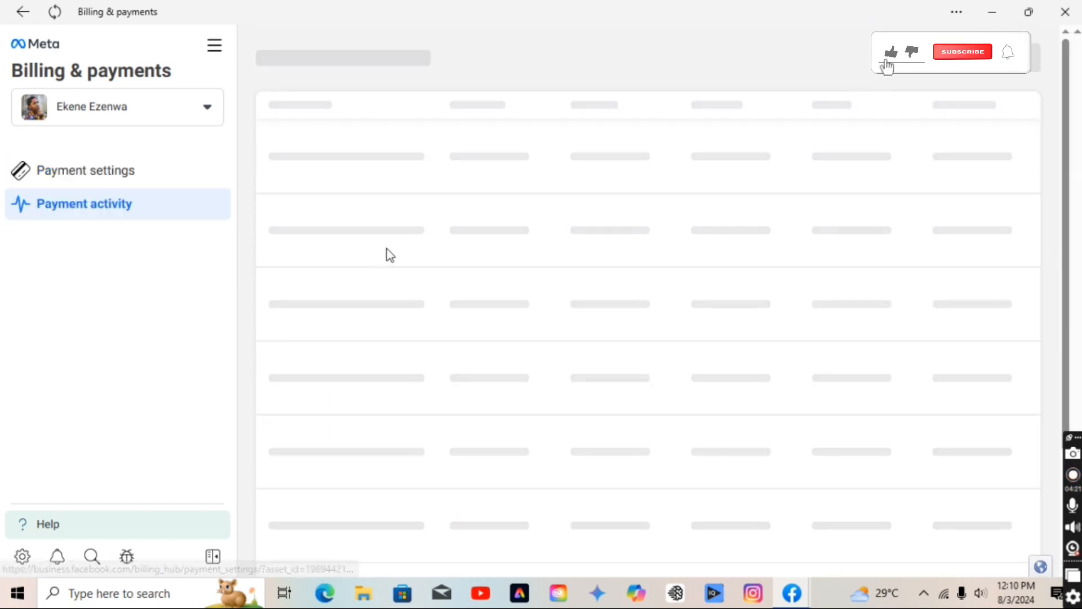
pyautogui.scroll(-3, 583, 268)
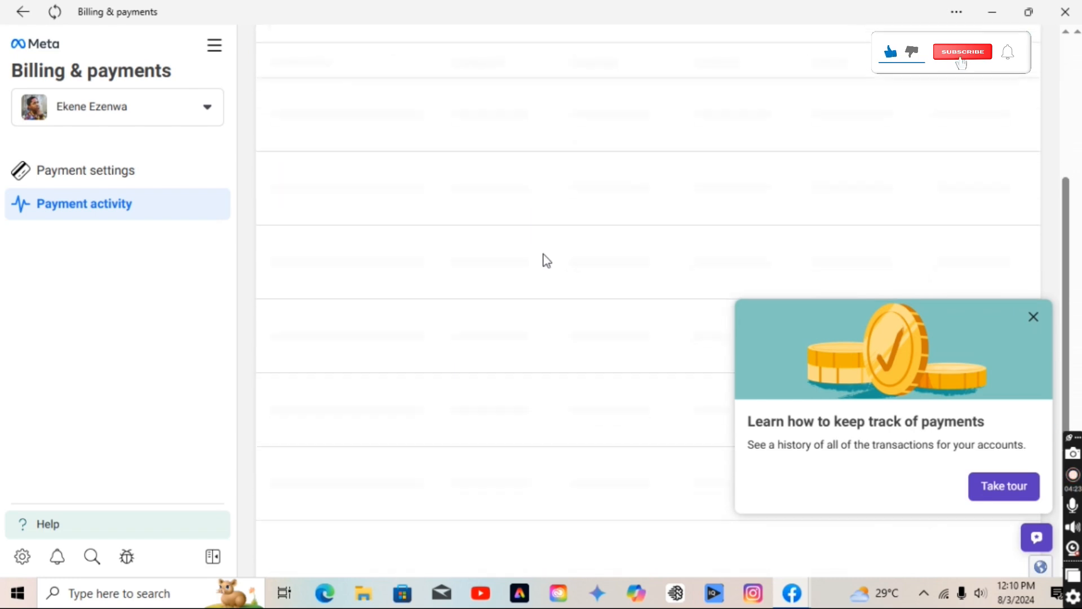
pyautogui.scroll(2, 553, 241)
pyautogui.click(1033, 315)
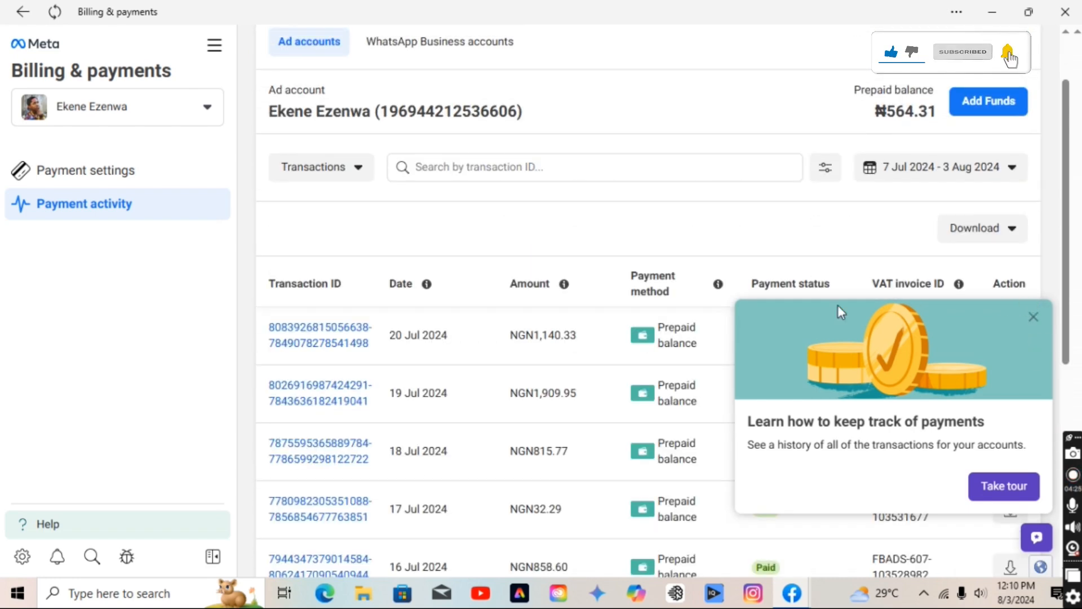
pyautogui.scroll(-3, 459, 423)
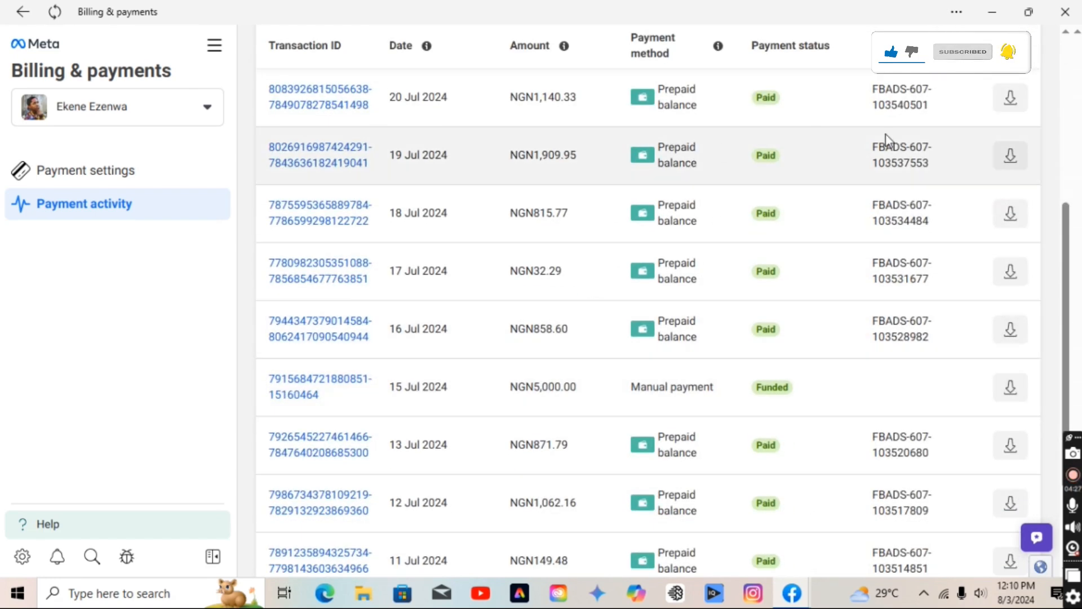
pyautogui.scroll(-2, 681, 184)
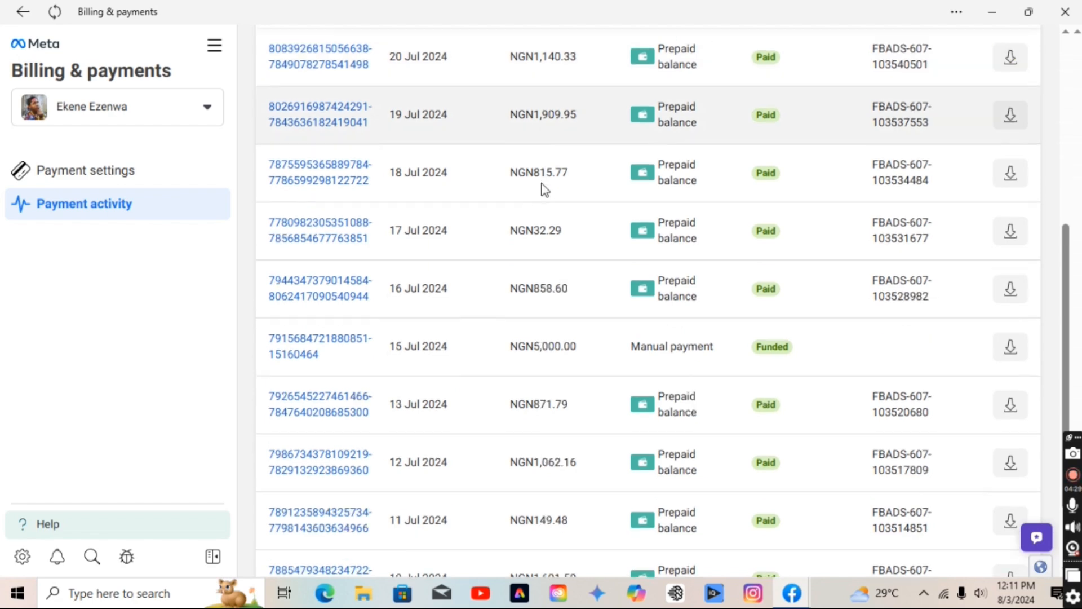
pyautogui.scroll(5, 669, 273)
pyautogui.scroll(-5, 685, 528)
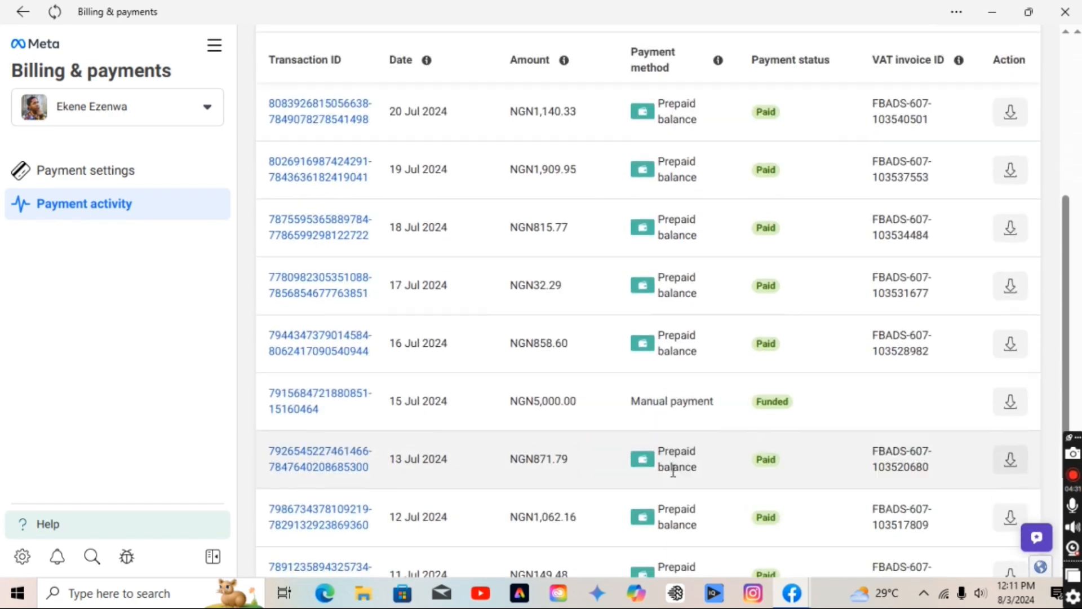
pyautogui.scroll(7, 675, 441)
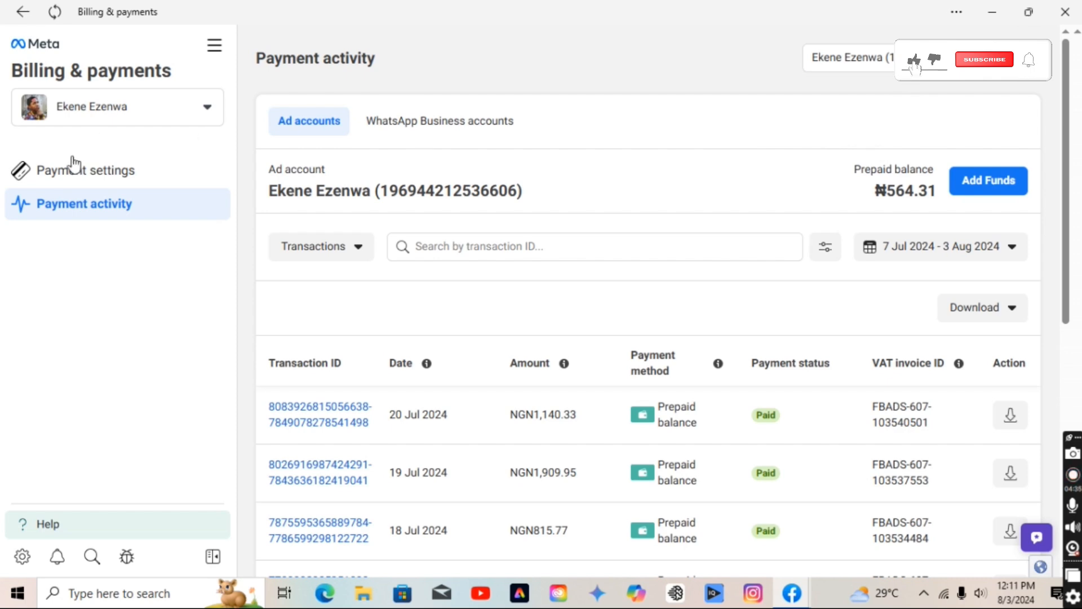
pyautogui.click(121, 175)
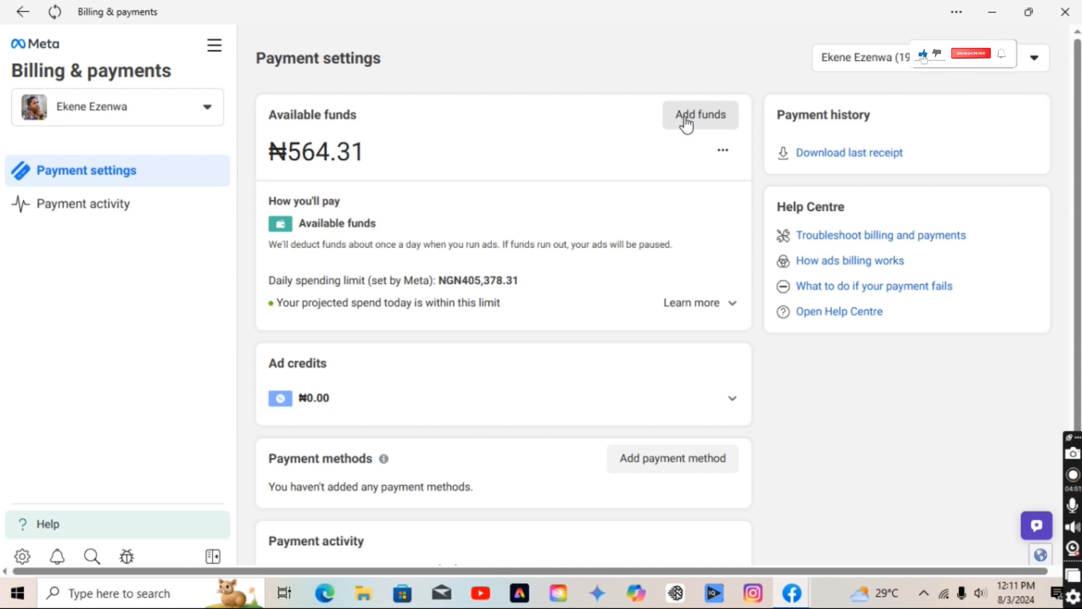
pyautogui.scroll(-3, 649, 428)
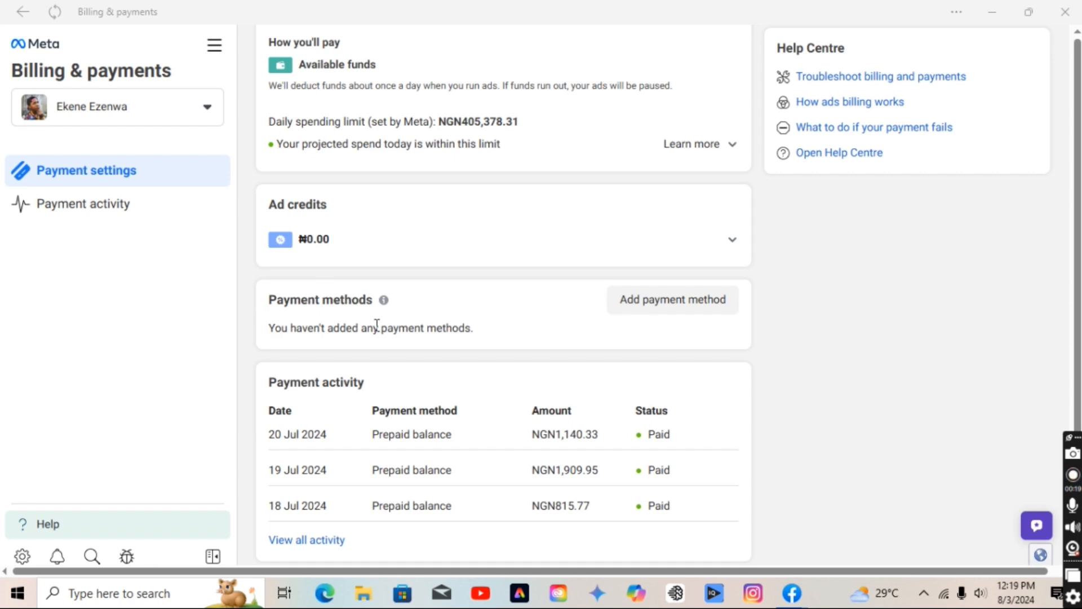
pyautogui.click(676, 307)
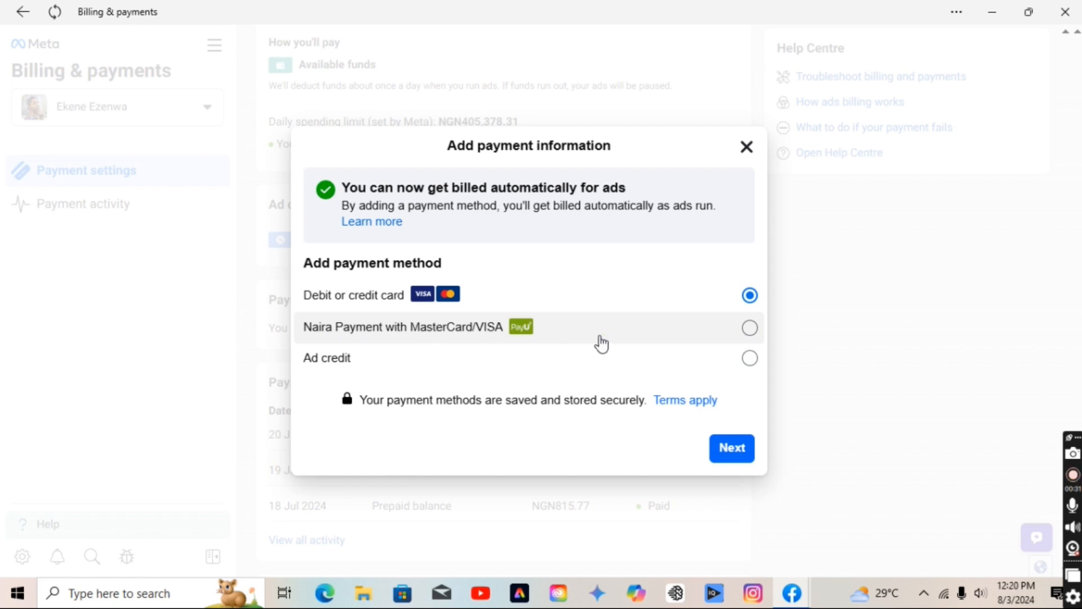
pyautogui.click(747, 328)
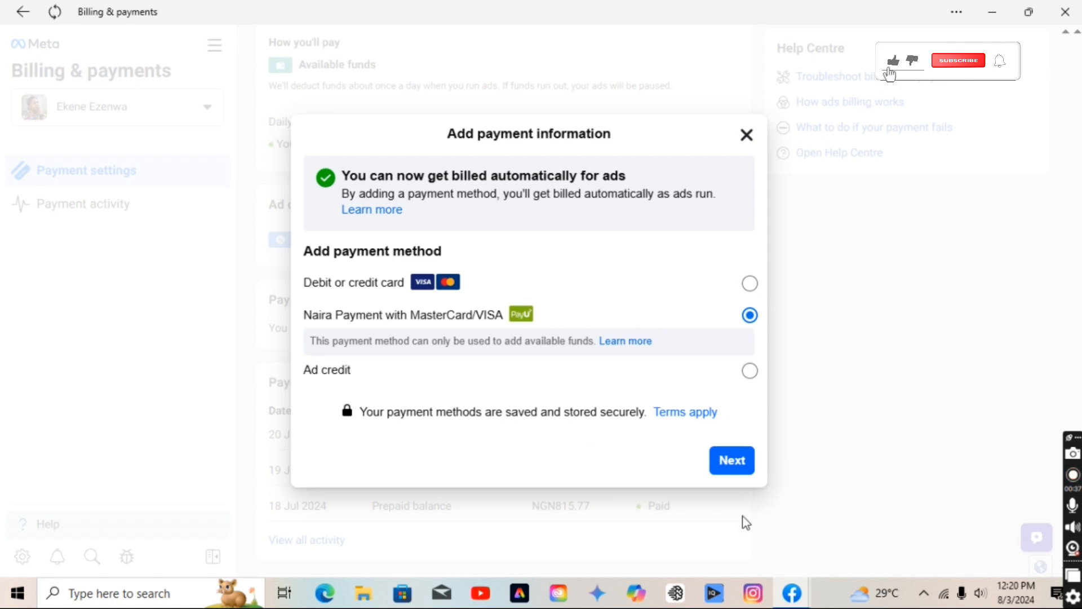
pyautogui.click(745, 135)
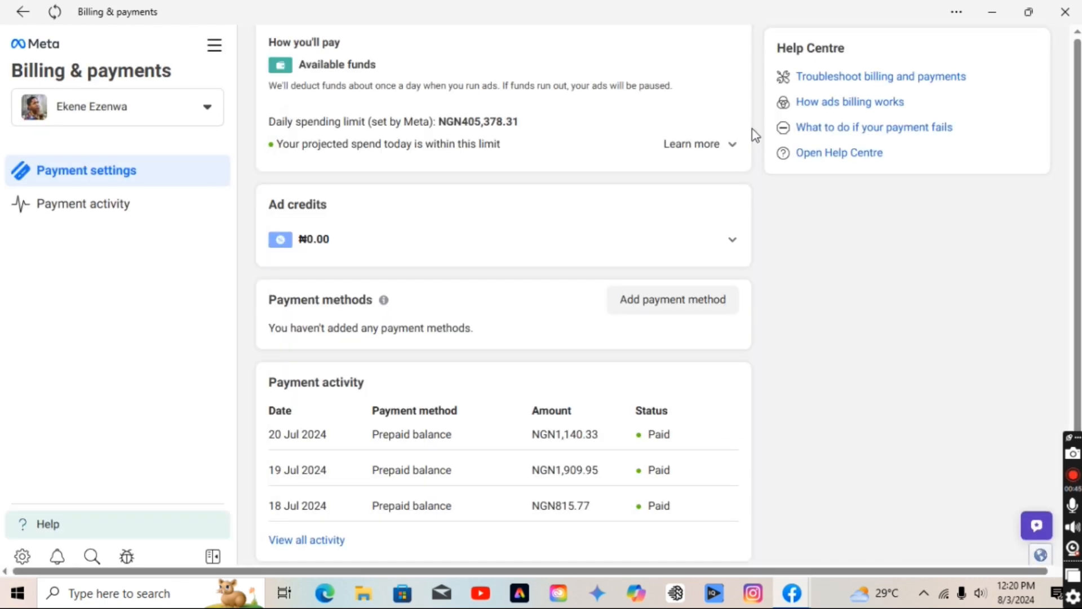
# Step: Begin adding funds to the ad account, with the amount 2,000.00 and Naira Payment with MasterCard/VISA as the payment method
pyautogui.scroll(3, 677, 232)
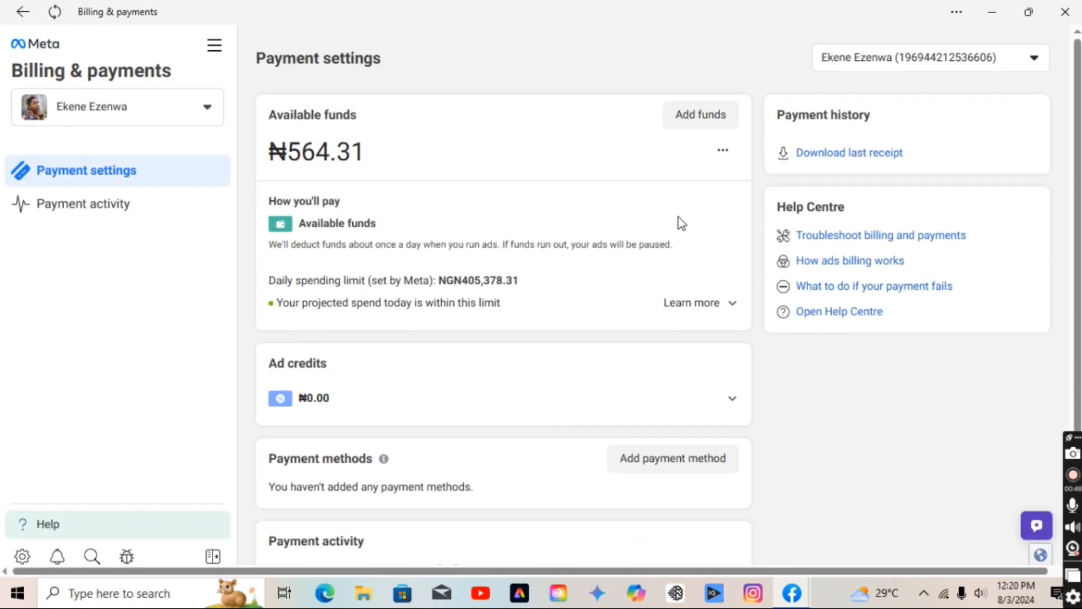
pyautogui.click(699, 119)
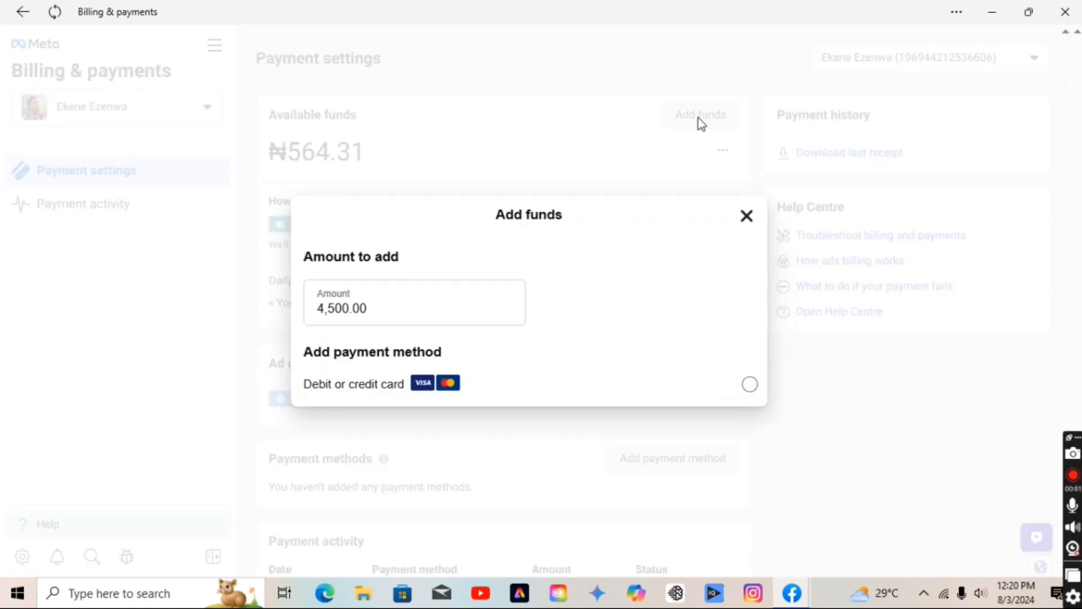
pyautogui.click(423, 263)
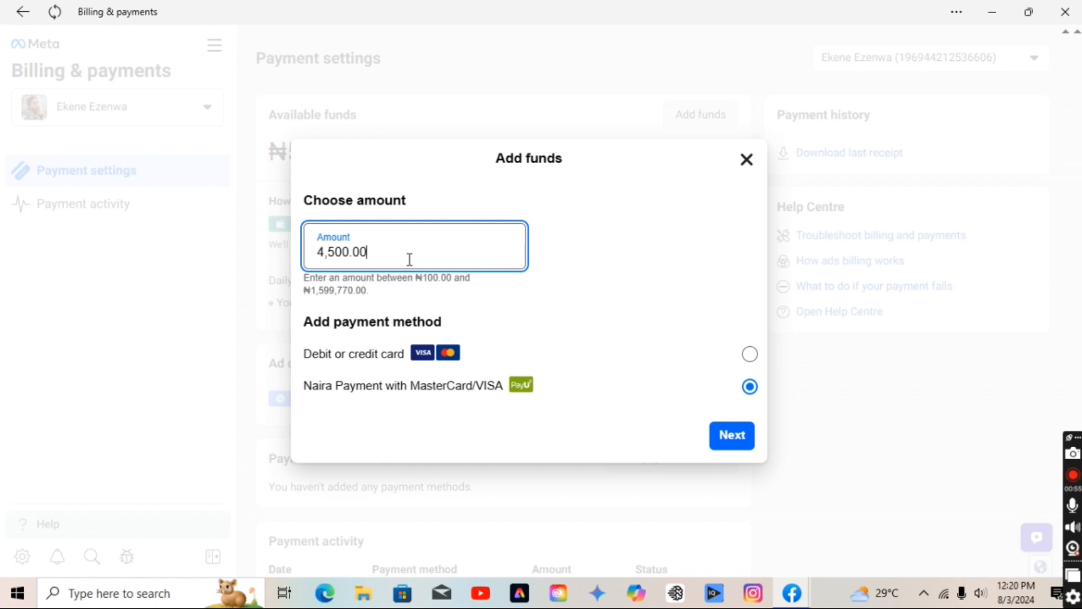
pyautogui.press('BackSpace')
pyautogui.press('BackSpace')
pyautogui.press('BackSpace')
pyautogui.press('BackSpace')
pyautogui.press('BackSpace')
pyautogui.write('20')
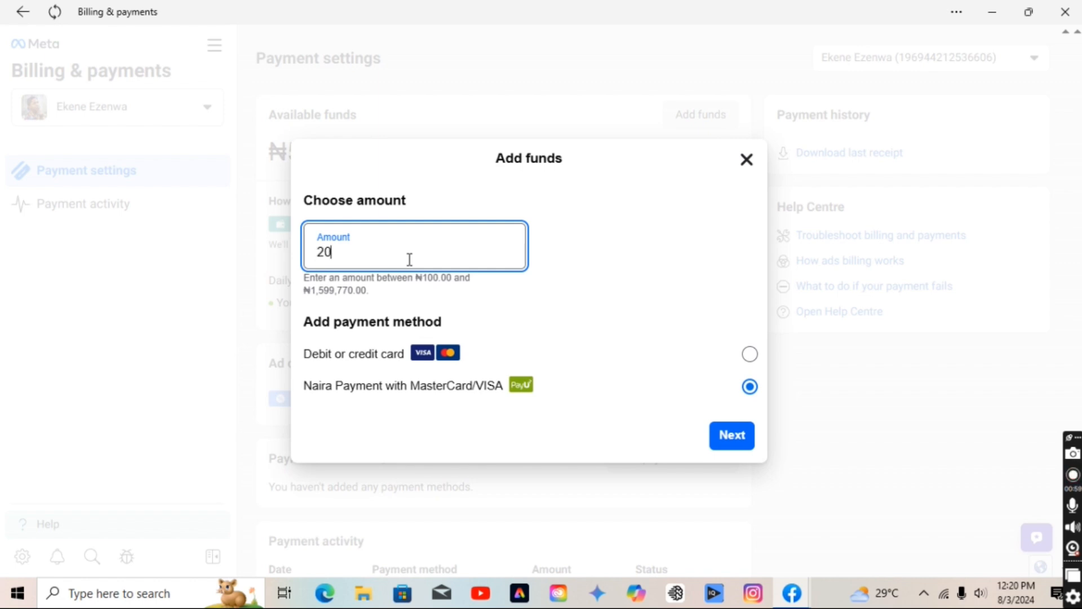
pyautogui.write('00')
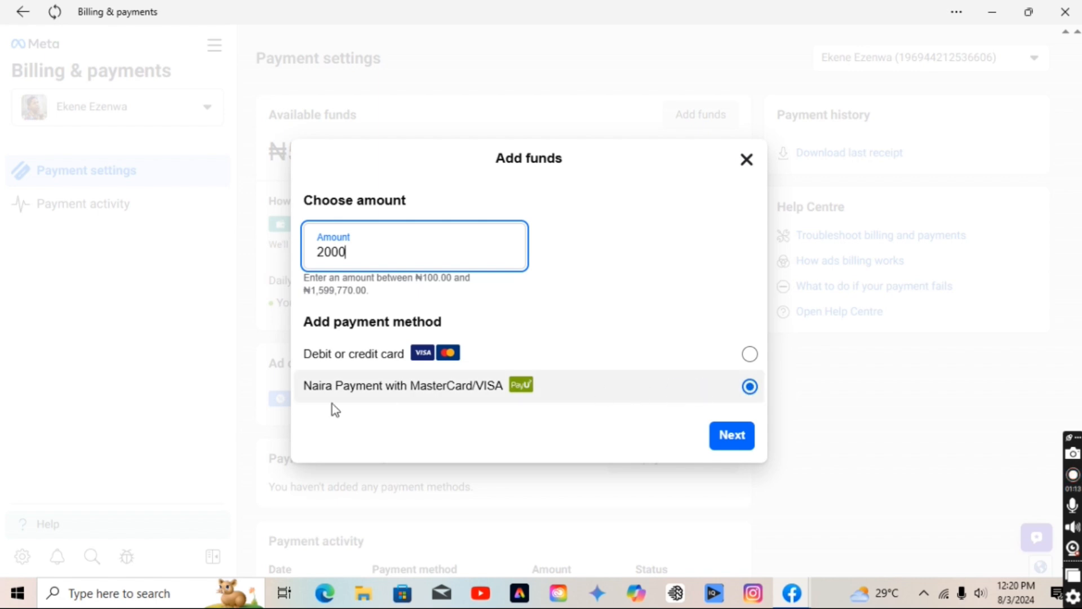
pyautogui.click(749, 388)
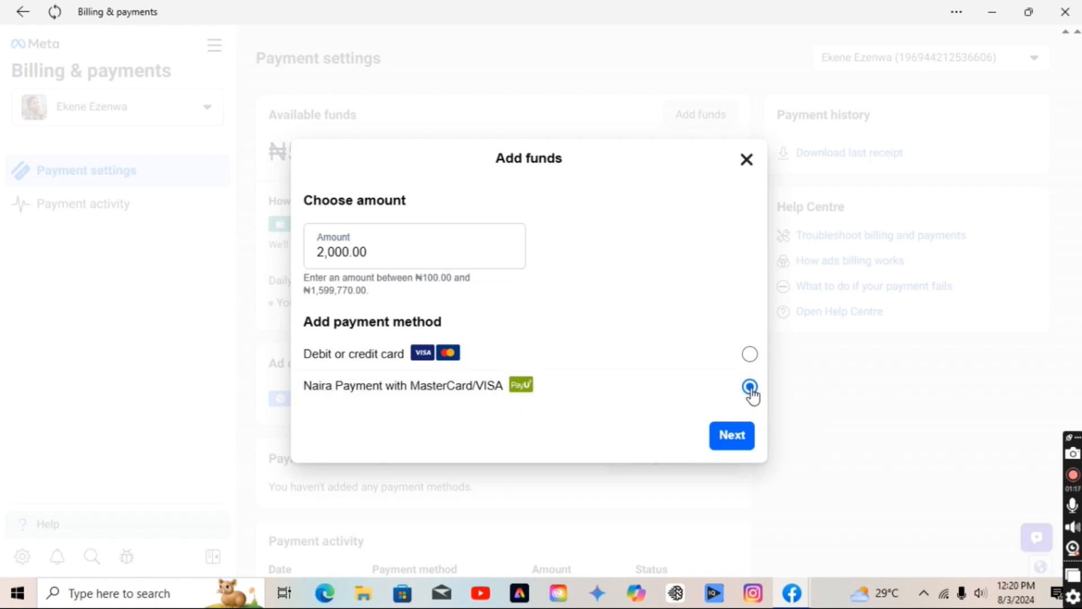
# Step: Proceed with the Naira Payment with MasterCard/VISA option and continue to the PayU card payment form
pyautogui.click(730, 442)
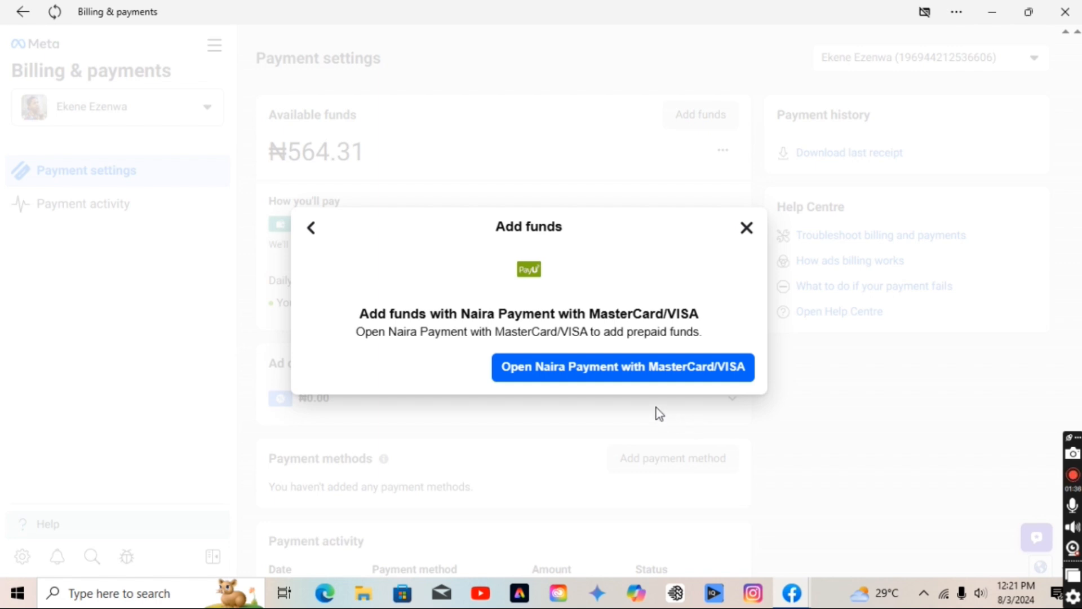
pyautogui.click(613, 367)
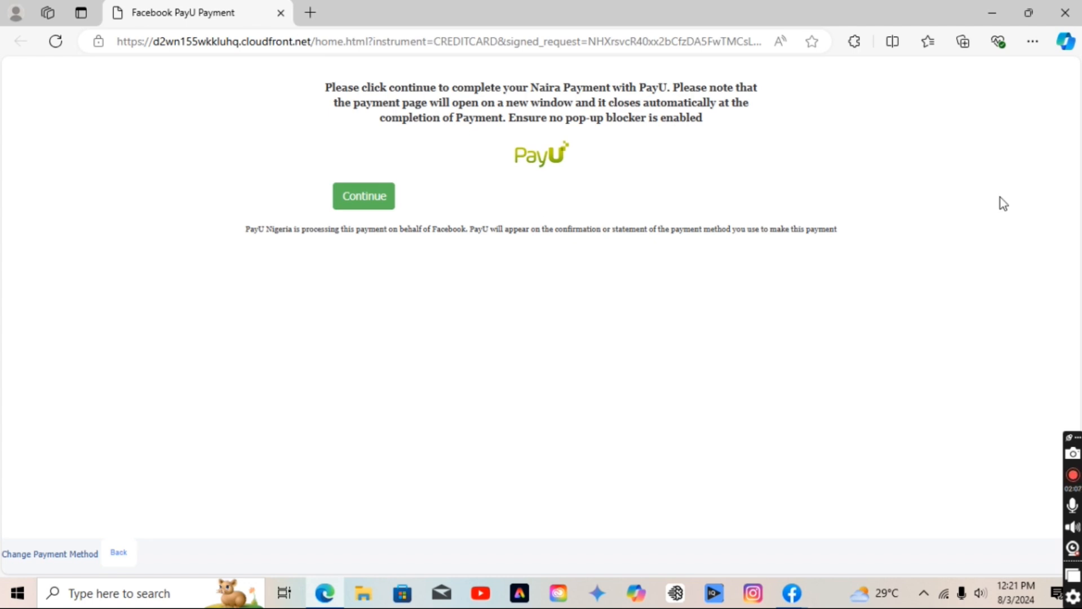
pyautogui.click(381, 198)
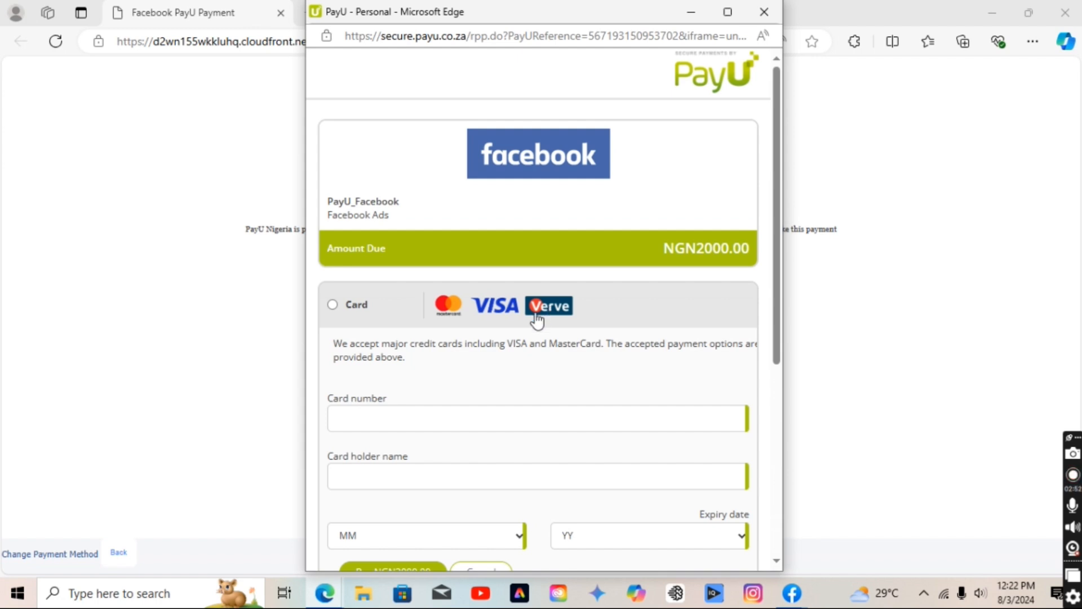
# Step: Fill in the PayU form's card number and card details using the saved Visa card
pyautogui.scroll(-3, 486, 391)
pyautogui.doubleClick(363, 241)
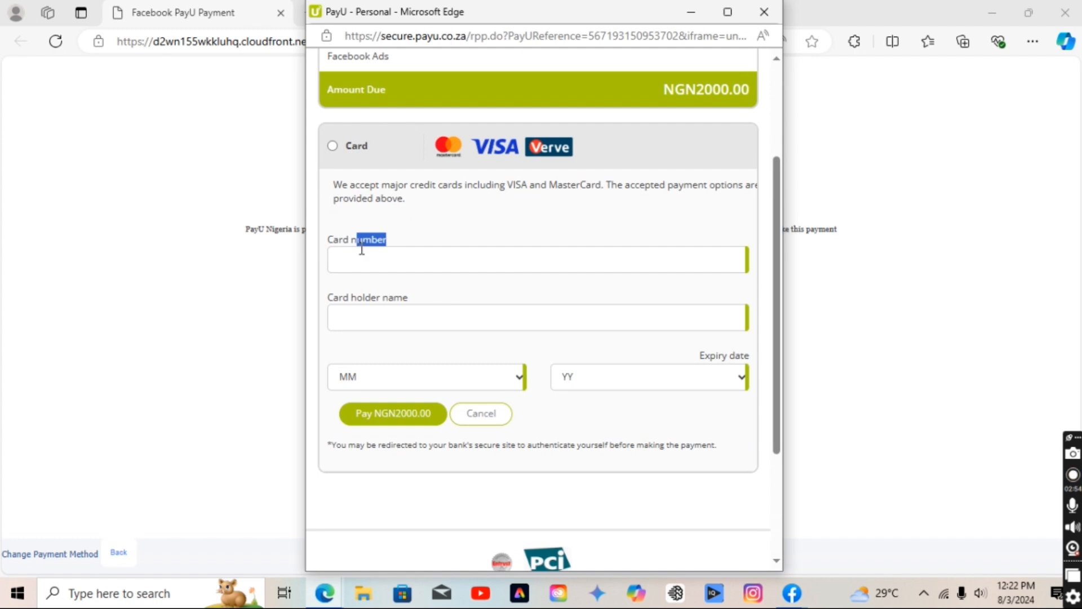
pyautogui.click(361, 257)
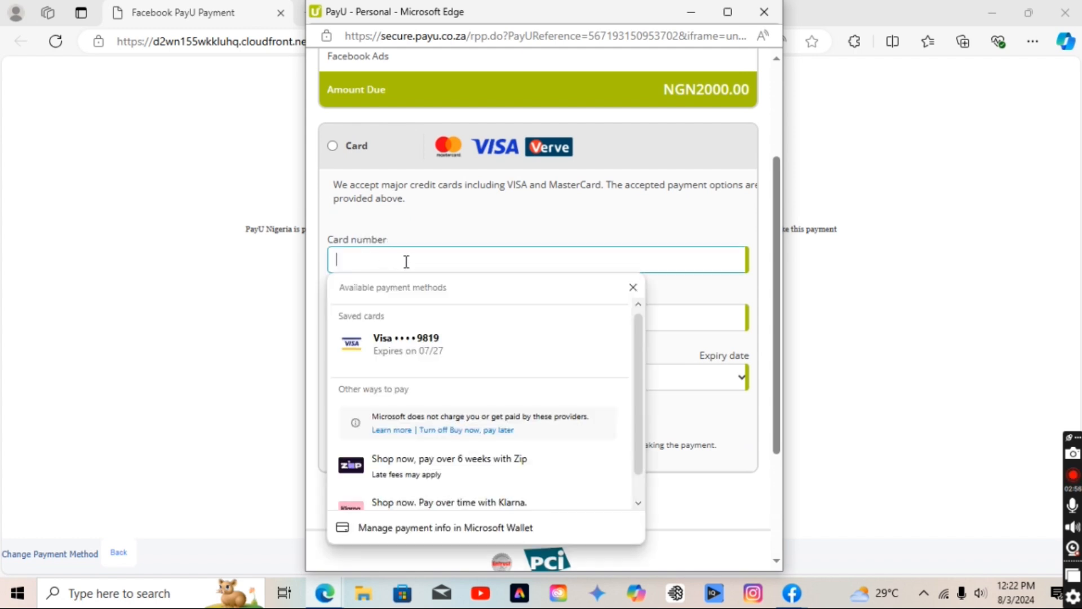
pyautogui.scroll(-1, 418, 415)
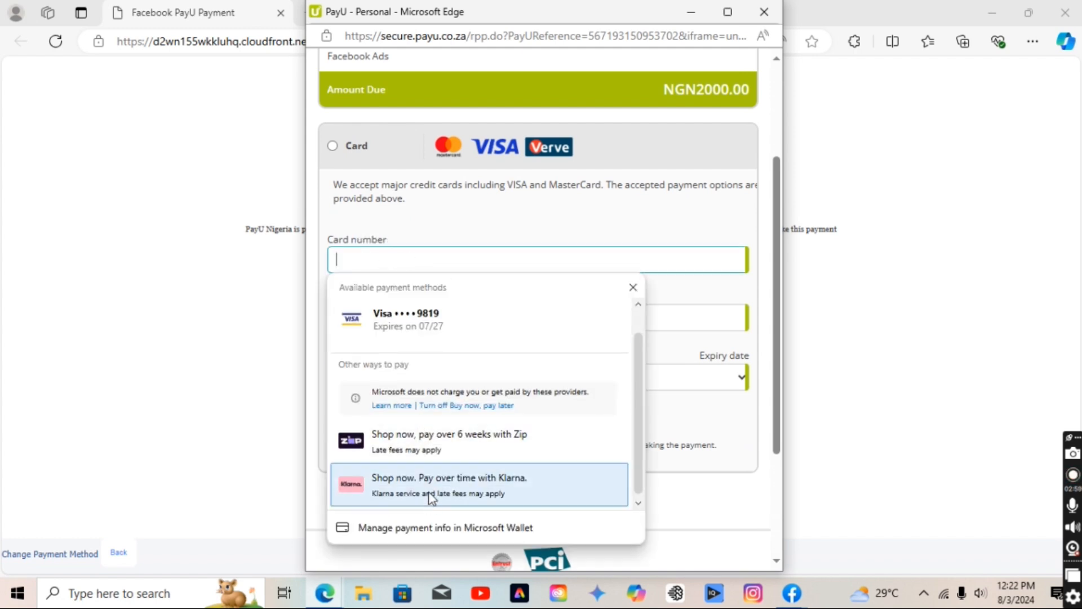
pyautogui.click(454, 322)
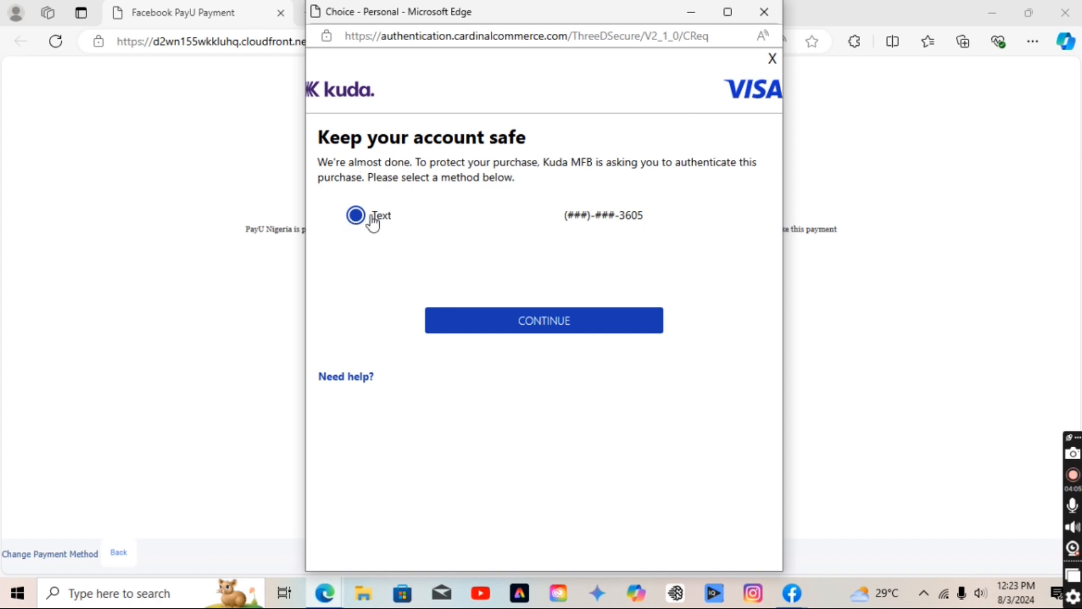
# Step: Request the purchase authentication code by text, enter the verification code and submit the payment
pyautogui.click(527, 320)
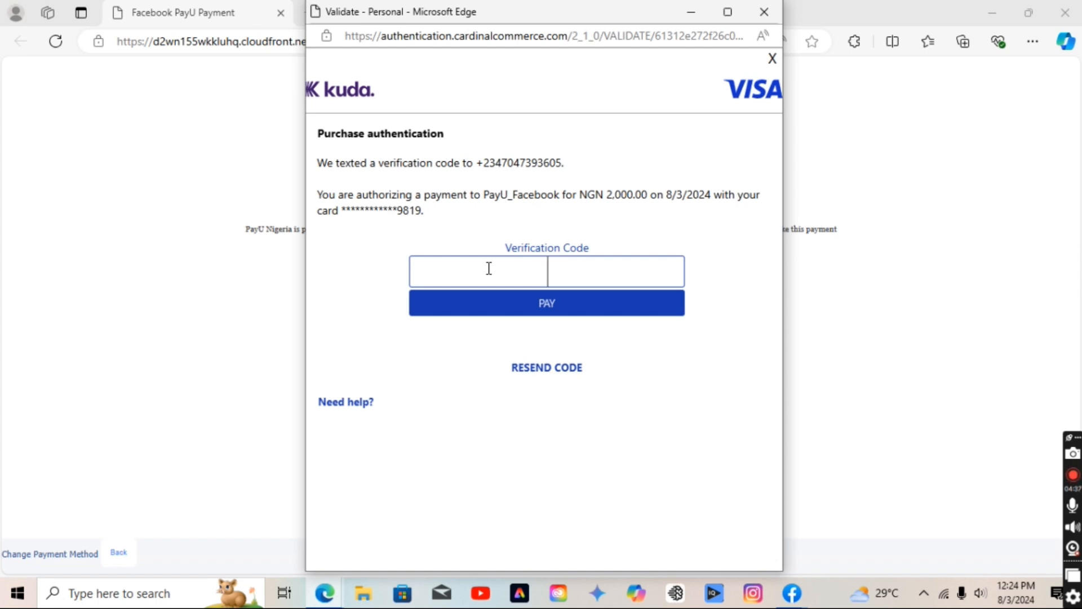
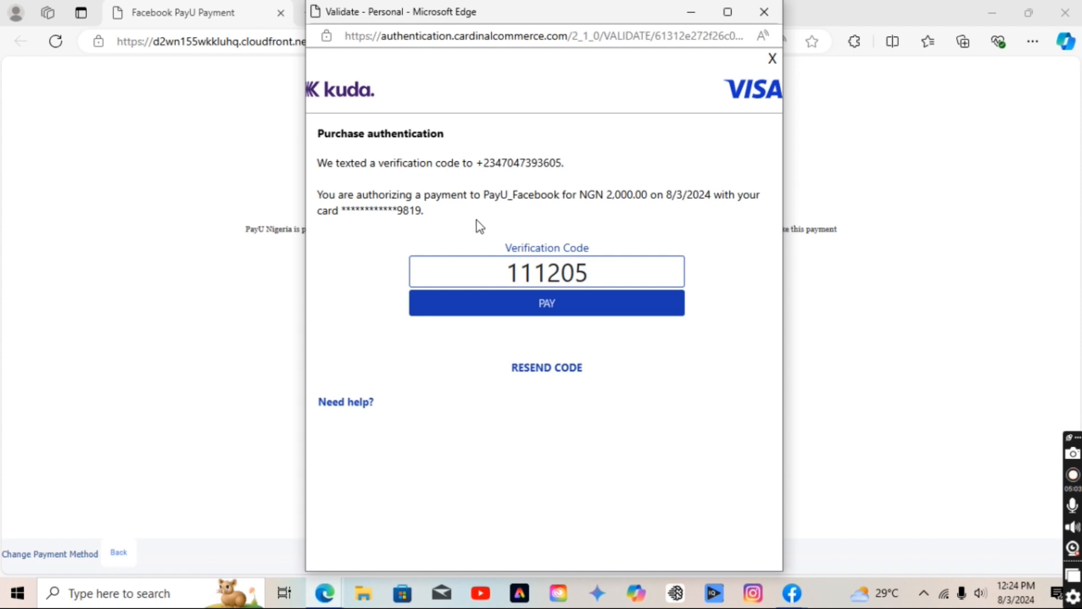
pyautogui.click(558, 306)
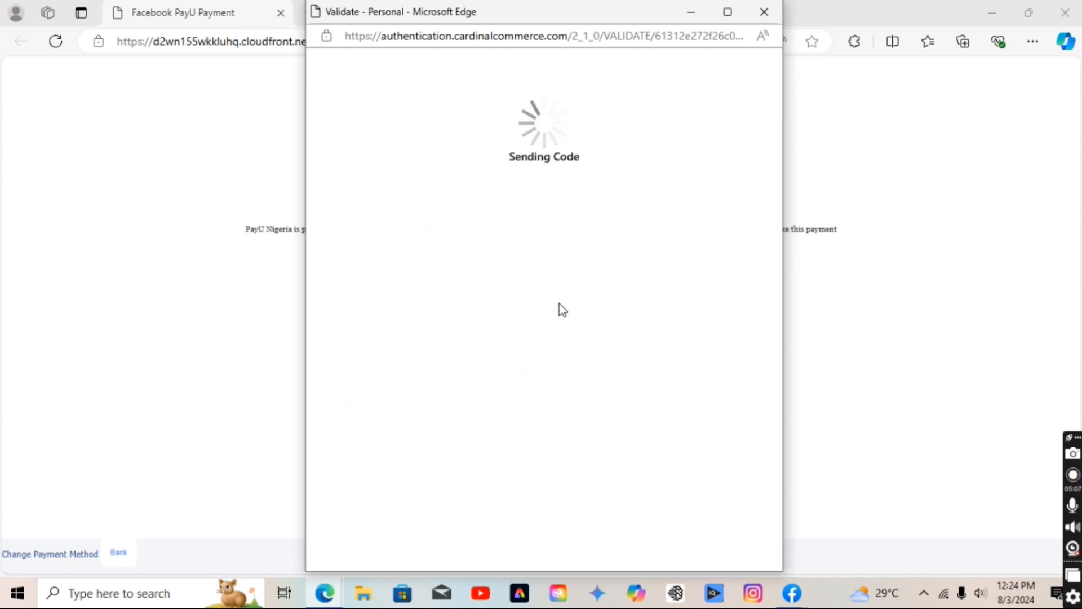
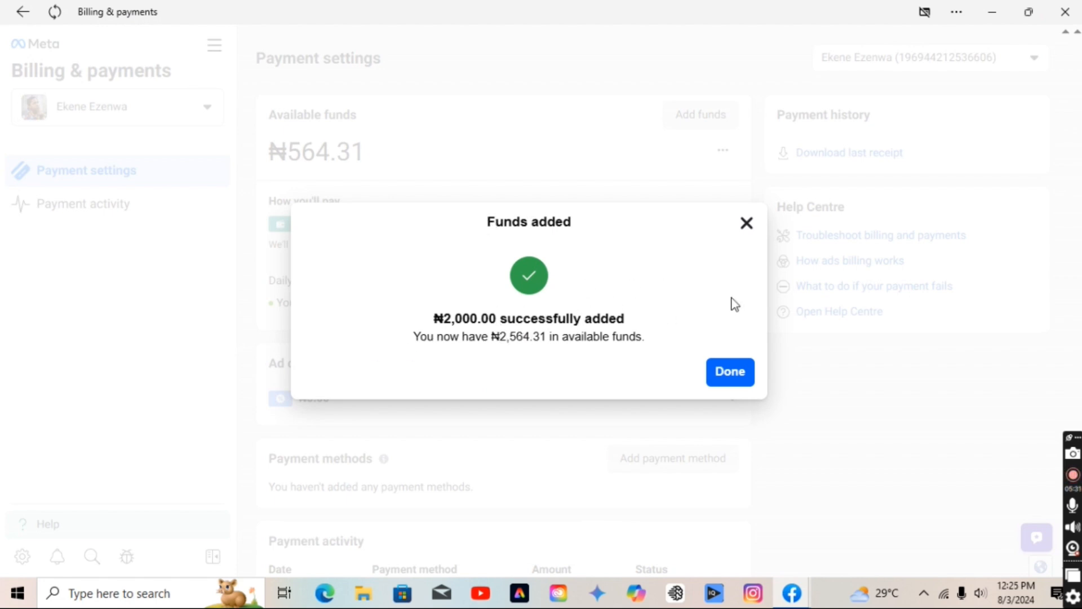
# Step: Close the billing window and Facebook, and relaunch the Facebook app from the desktop
pyautogui.click(1078, 14)
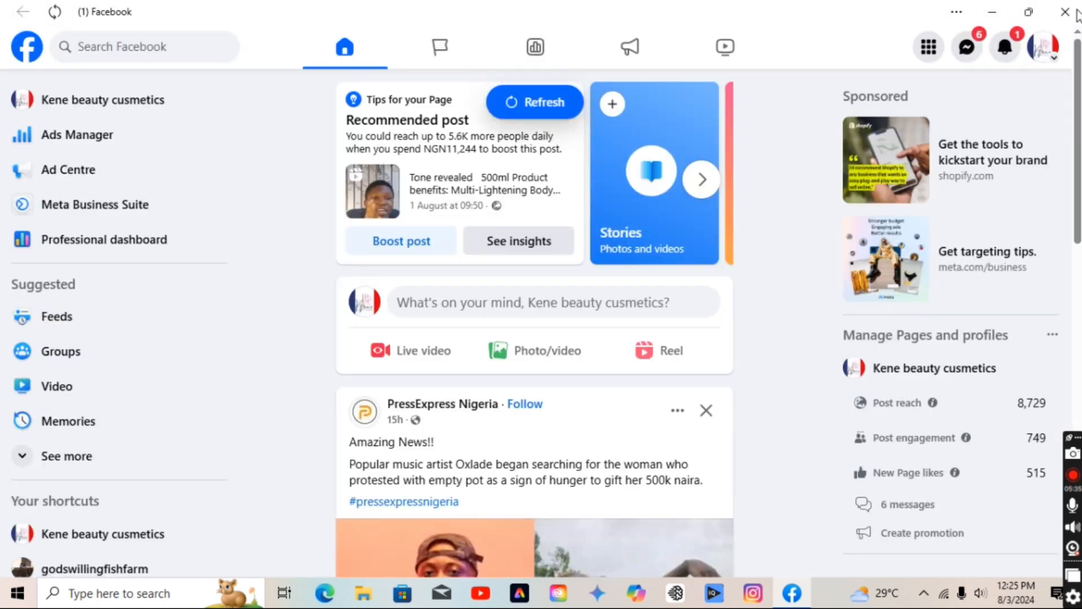
pyautogui.click(1076, 13)
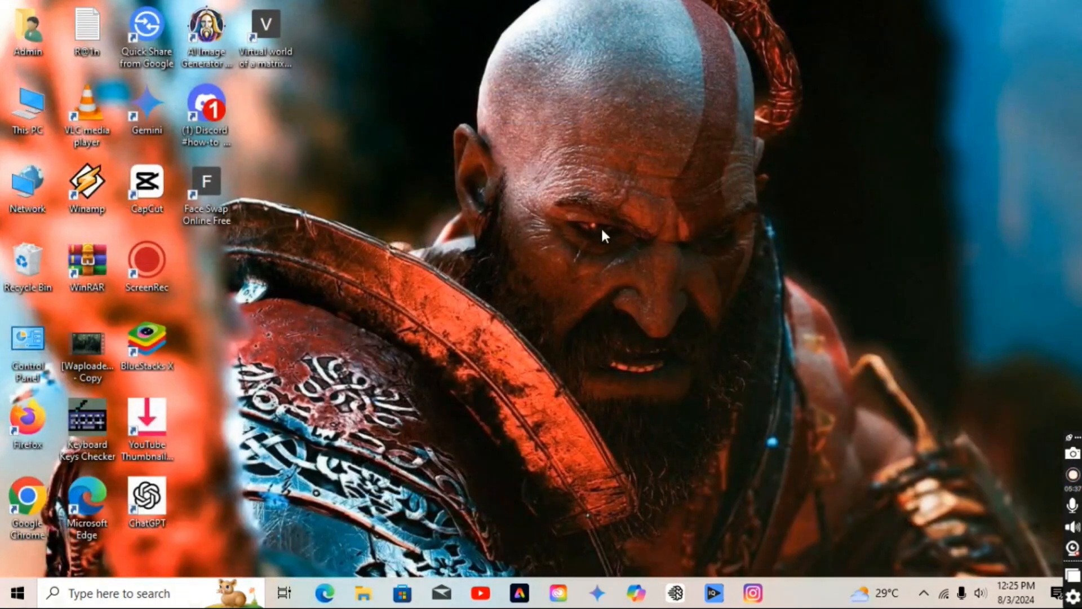
pyautogui.click(17, 593)
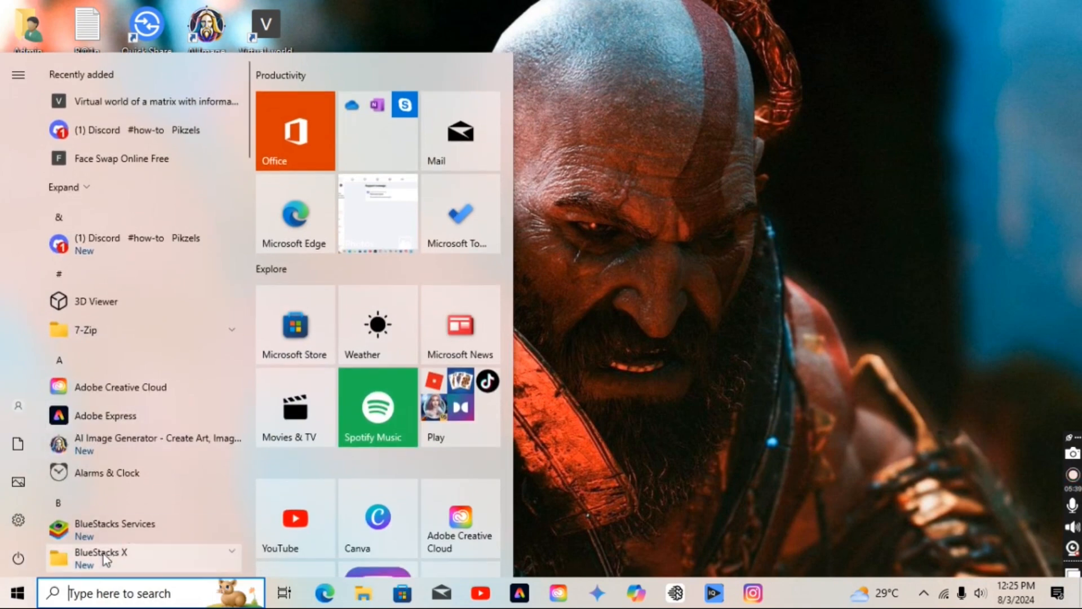
pyautogui.scroll(-6, 103, 554)
pyautogui.click(93, 402)
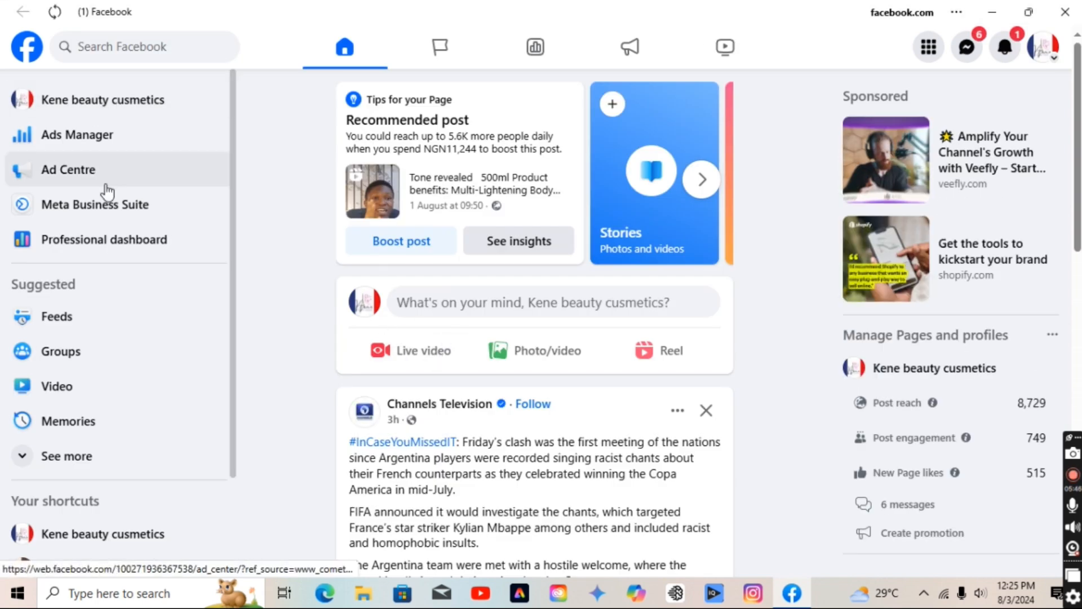
# Step: Open the Kene beauty cusmetics Page's Ads payments settings to check the available funds
pyautogui.click(155, 101)
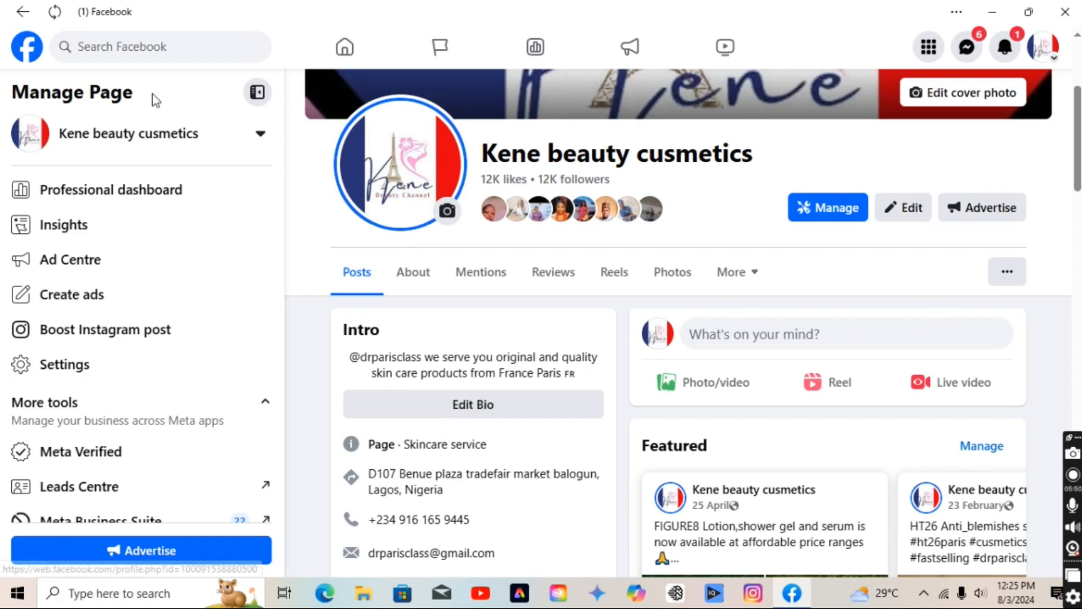
pyautogui.click(68, 366)
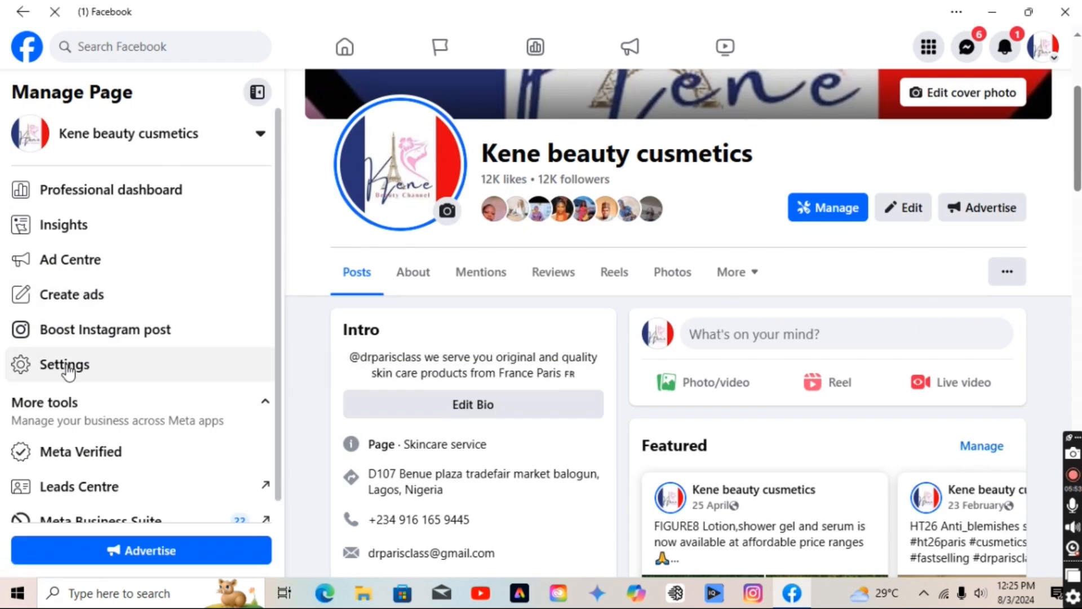
pyautogui.scroll(-10, 53, 346)
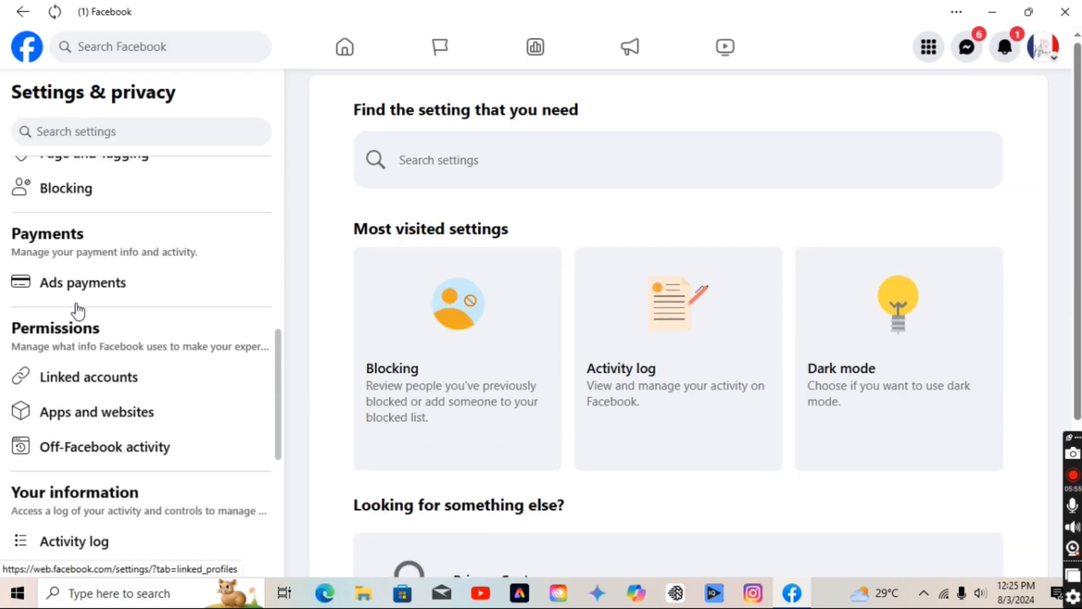
pyautogui.click(51, 284)
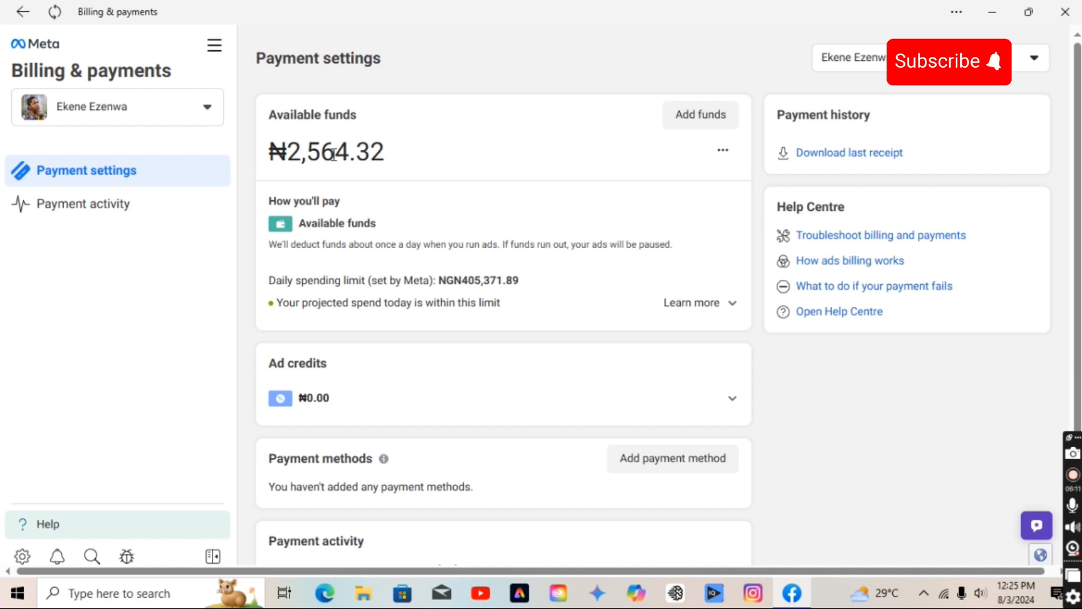
# Step: Return to the Page, open its Ad Centre and look through the recent ads
pyautogui.click(27, 16)
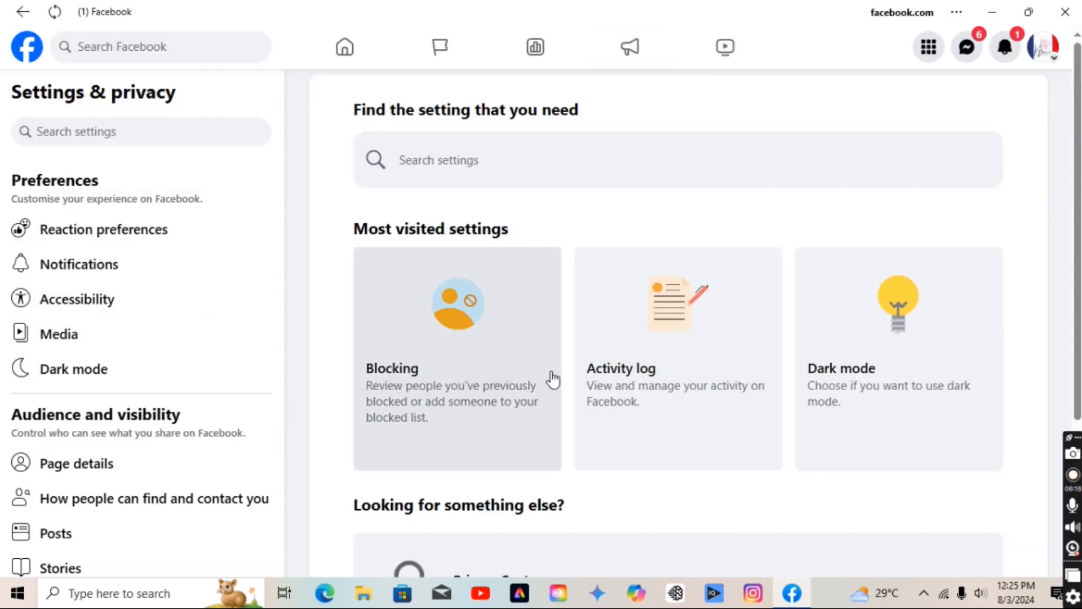
pyautogui.click(23, 11)
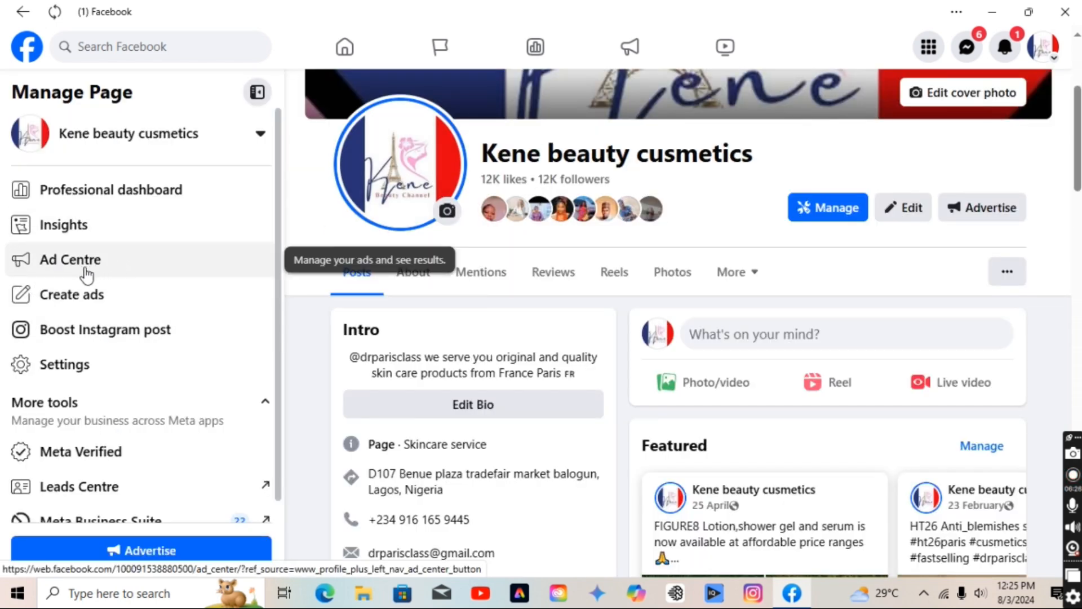
pyautogui.click(55, 273)
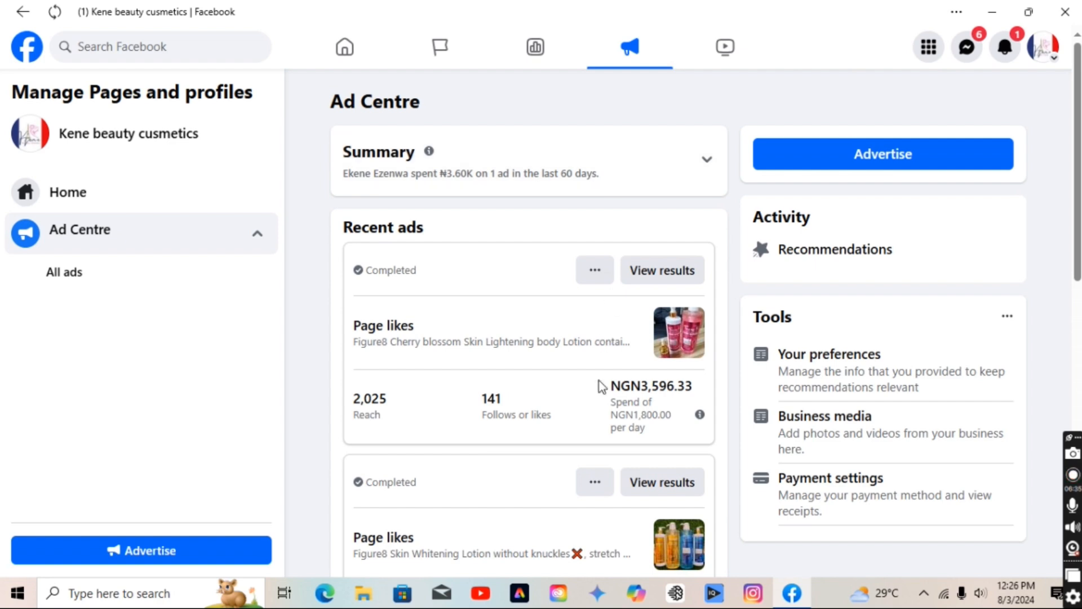
pyautogui.scroll(-4, 571, 451)
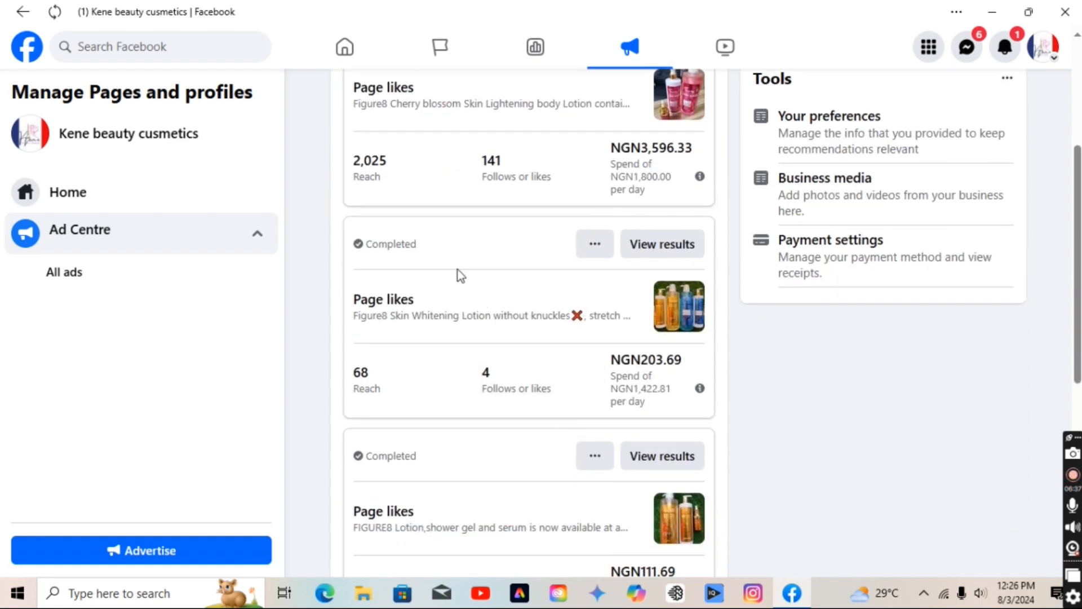
pyautogui.scroll(-6, 476, 437)
pyautogui.scroll(6, 478, 423)
pyautogui.scroll(5, 482, 356)
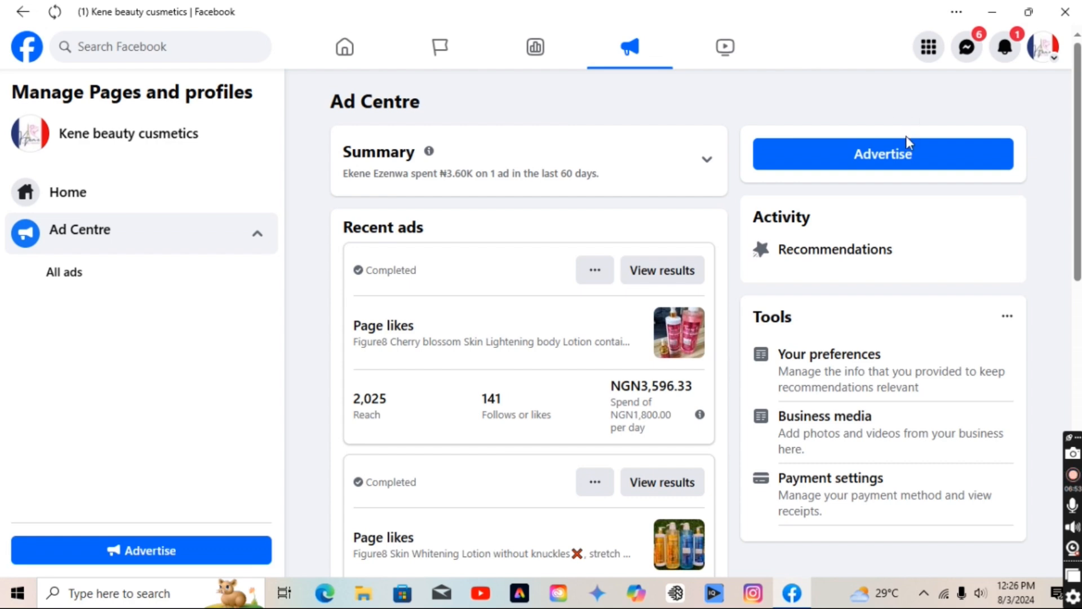
# Step: Start a new Page advert with the Create new ad type and review its creative and payment summary
pyautogui.click(904, 161)
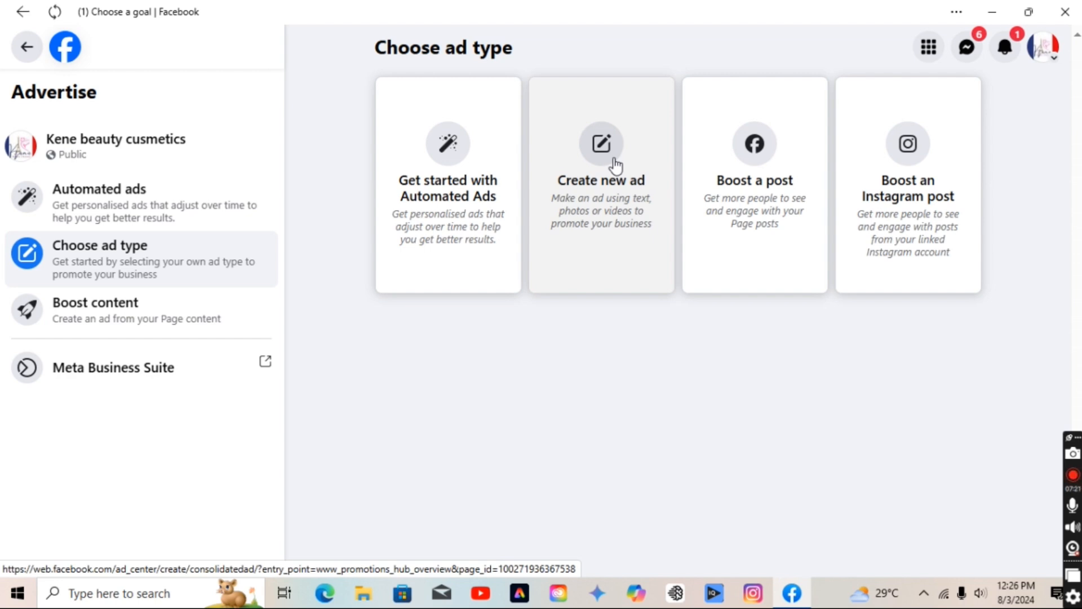
pyautogui.click(616, 165)
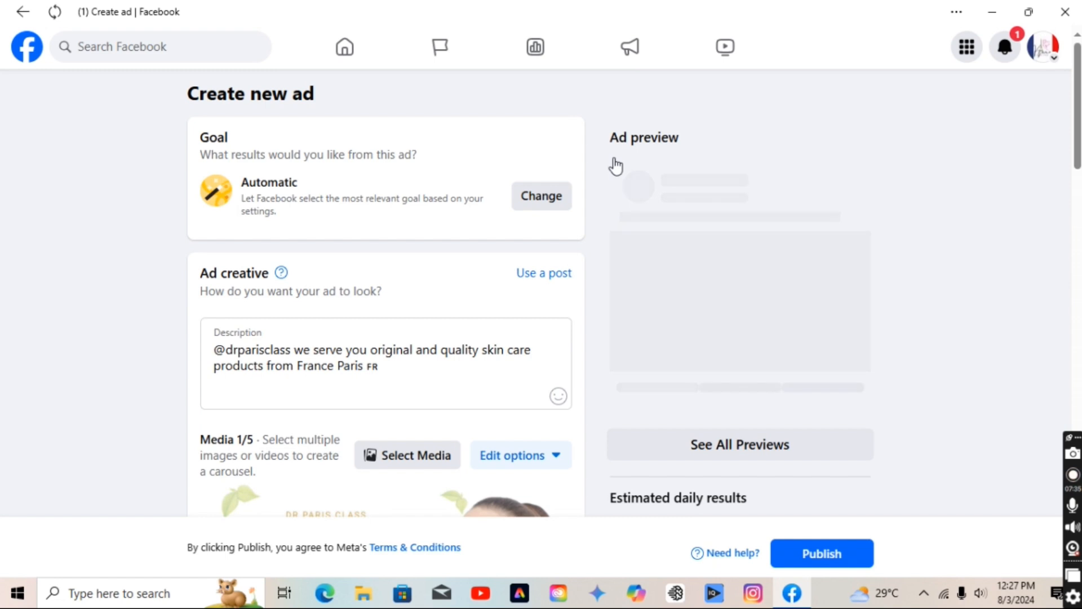
pyautogui.scroll(-2, 395, 383)
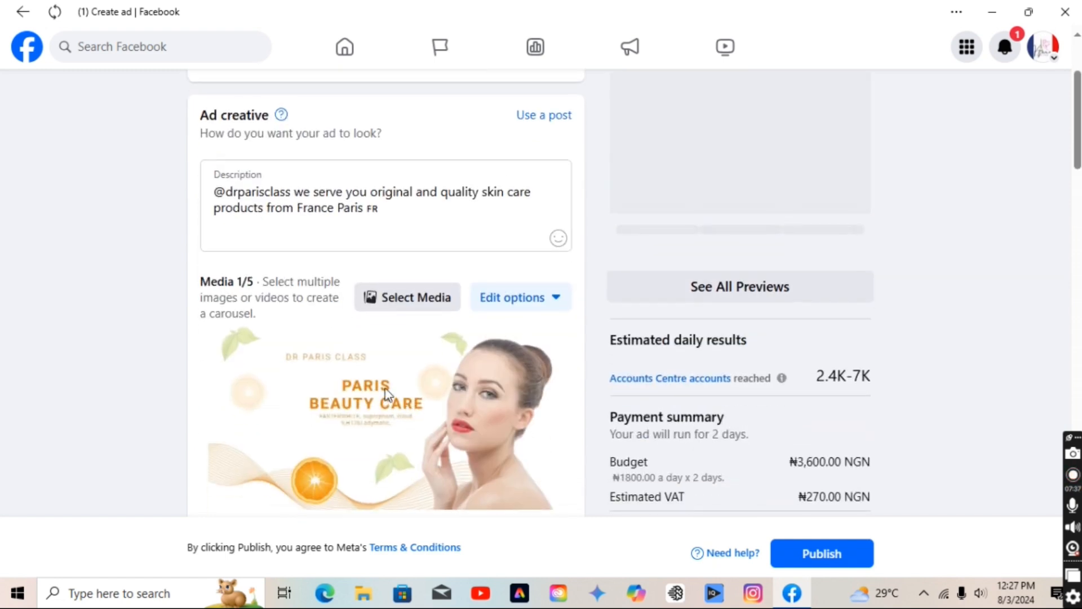
pyautogui.scroll(2, 372, 393)
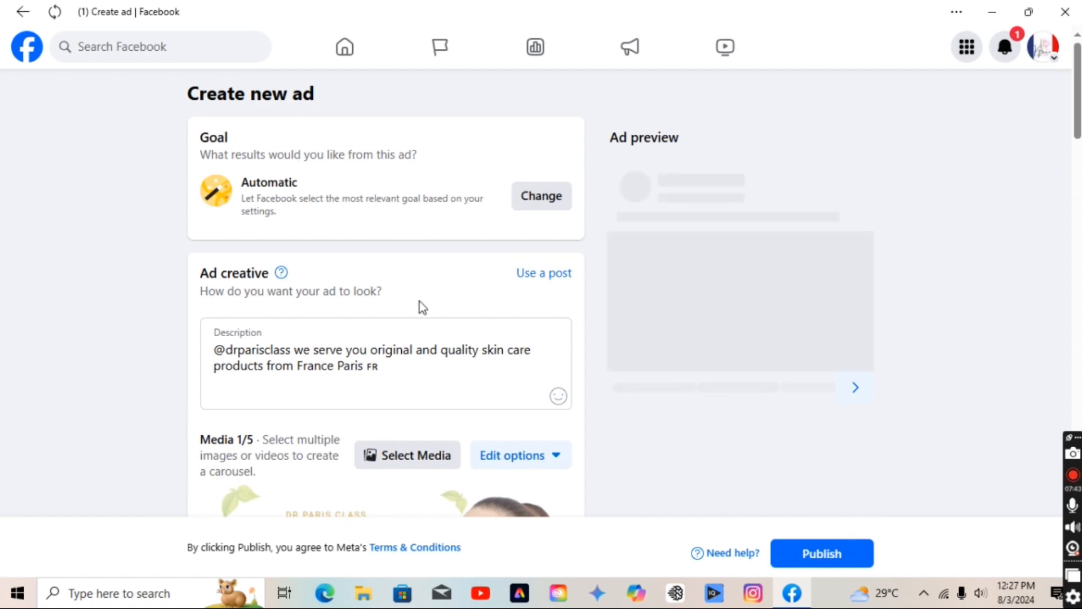
pyautogui.scroll(-4, 417, 332)
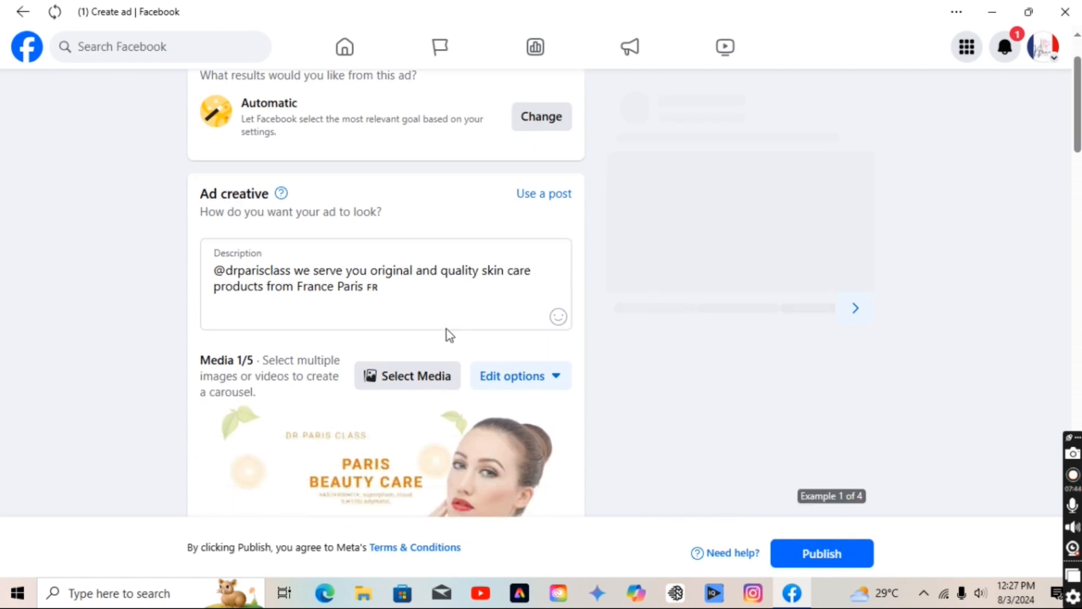
pyautogui.scroll(-4, 716, 298)
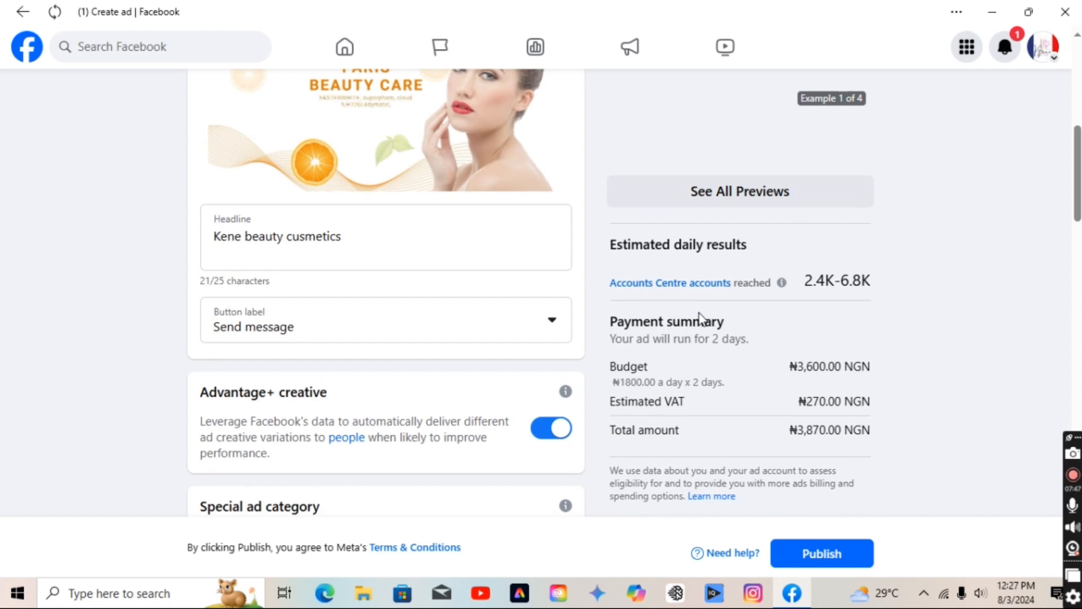
pyautogui.scroll(7, 665, 293)
pyautogui.scroll(2, 634, 268)
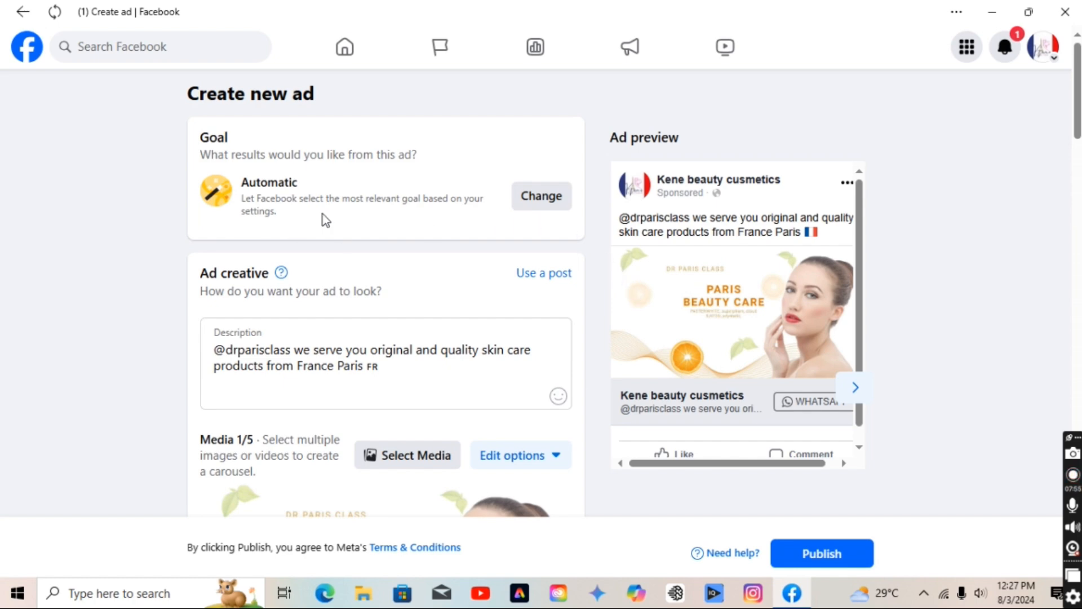
# Step: Change the ad's goal to Get more Page likes and save it
pyautogui.click(542, 196)
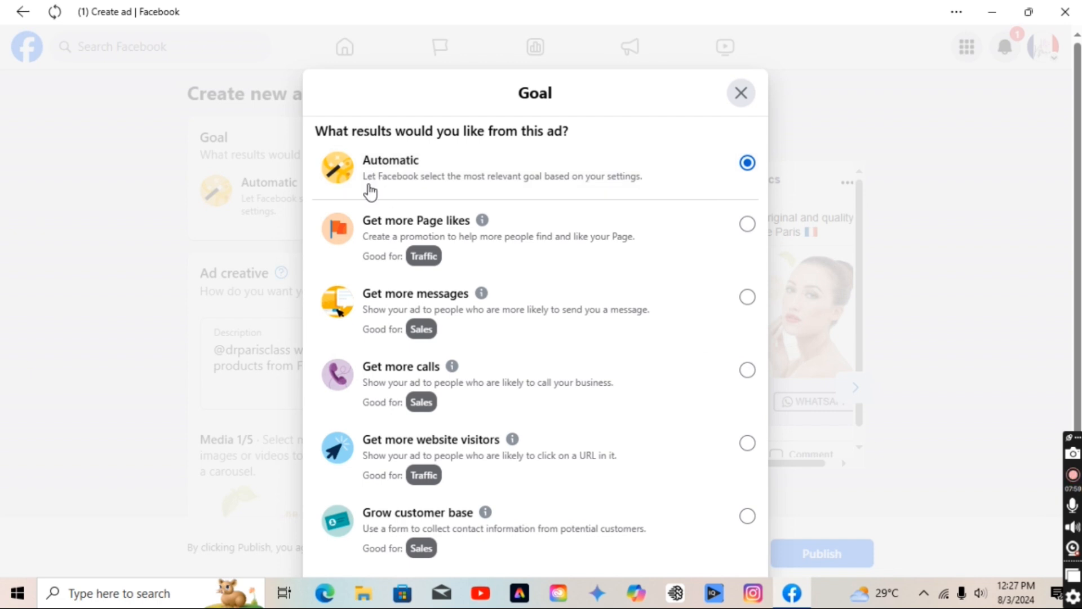
pyautogui.scroll(-2, 544, 274)
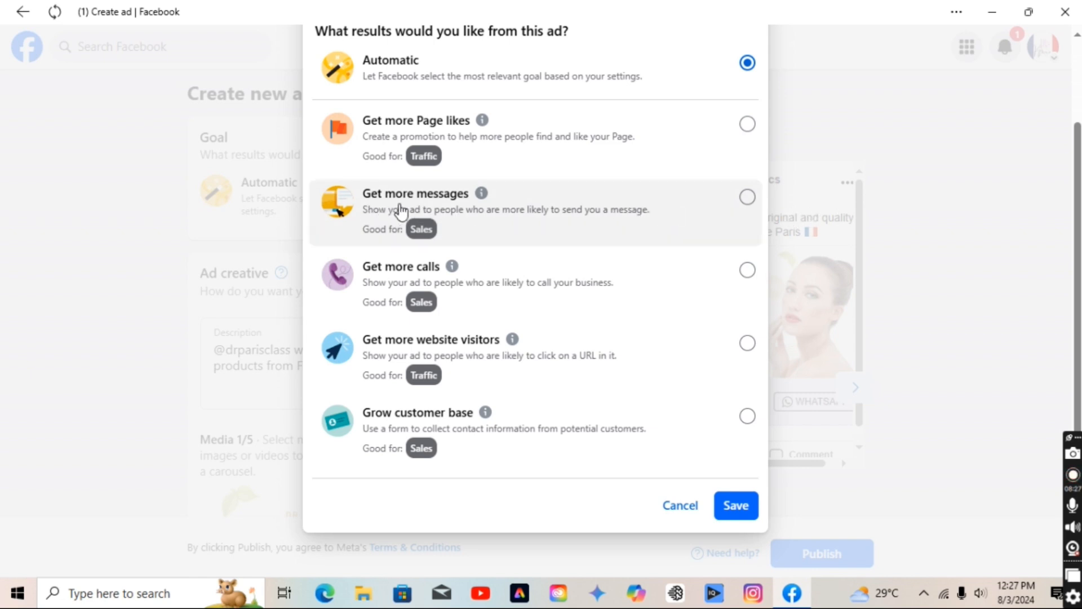
pyautogui.moveTo(449, 278)
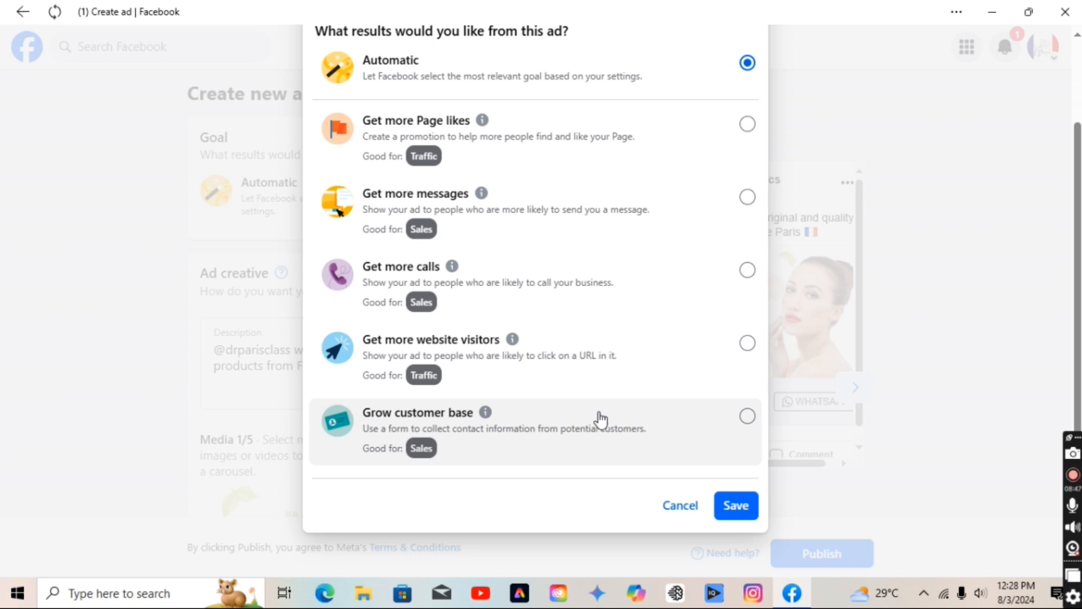
pyautogui.click(748, 125)
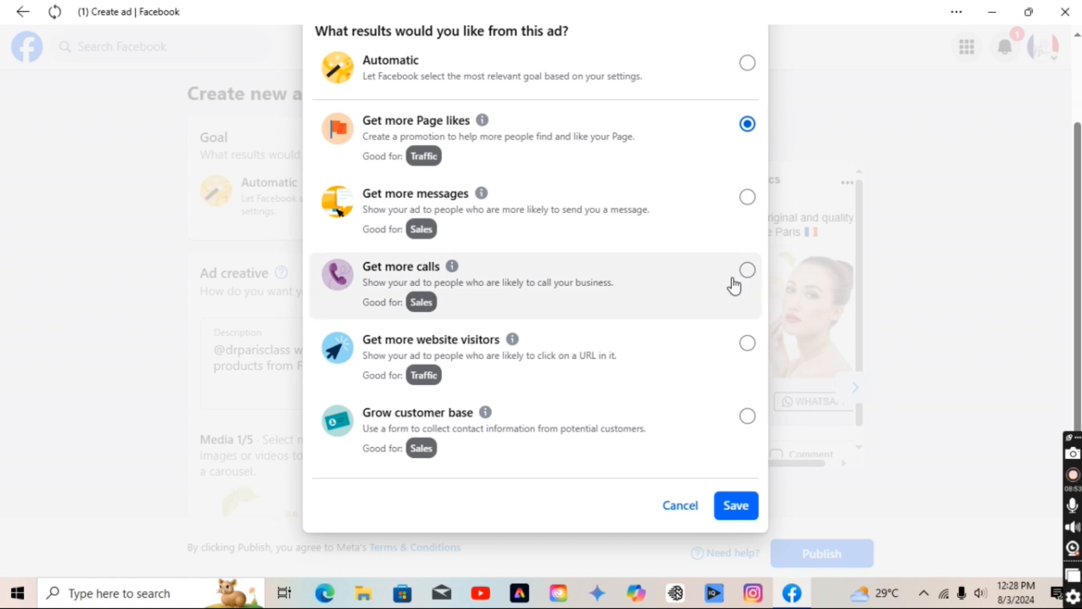
pyautogui.click(733, 512)
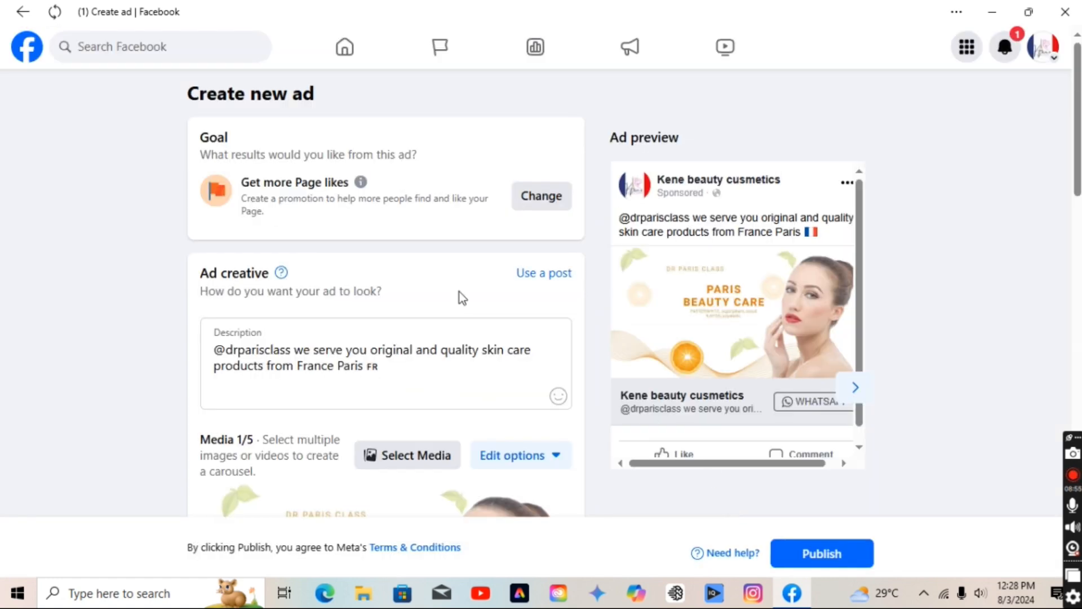
# Step: Use the Facebook post published on 30 Jul about the Figure8 carrot lotion as the ad creative
pyautogui.scroll(-1, 538, 319)
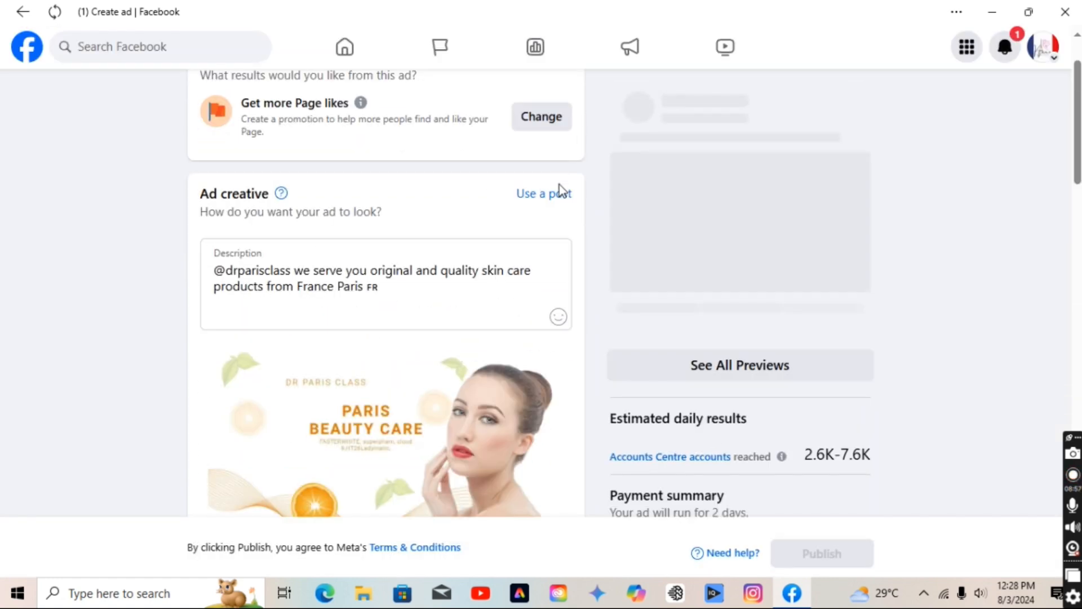
pyautogui.scroll(-2, 404, 414)
pyautogui.scroll(1, 375, 389)
pyautogui.scroll(-1, 369, 349)
pyautogui.scroll(3, 478, 203)
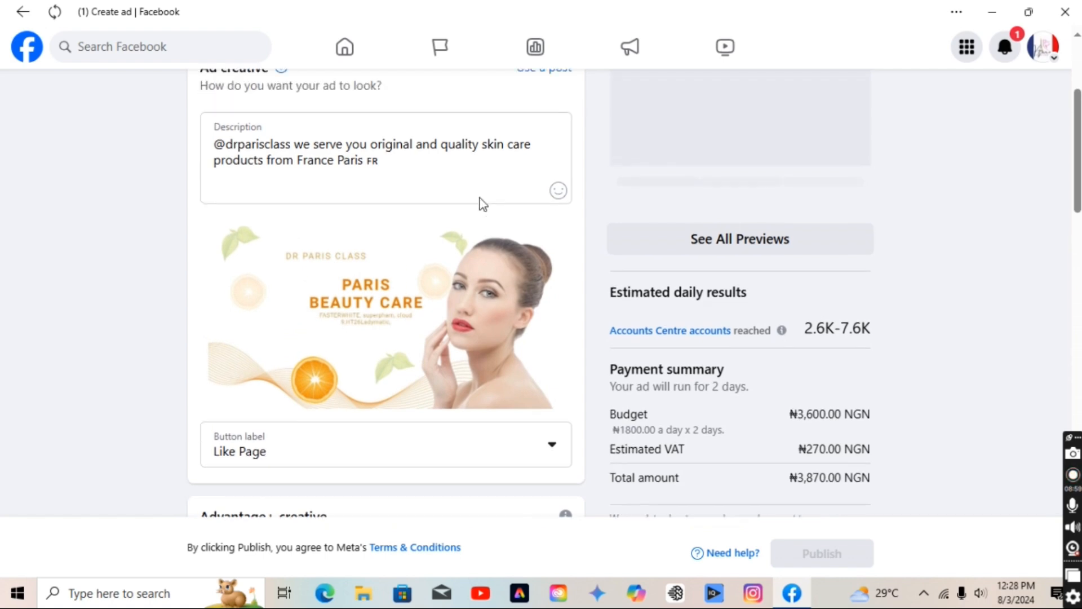
pyautogui.click(539, 195)
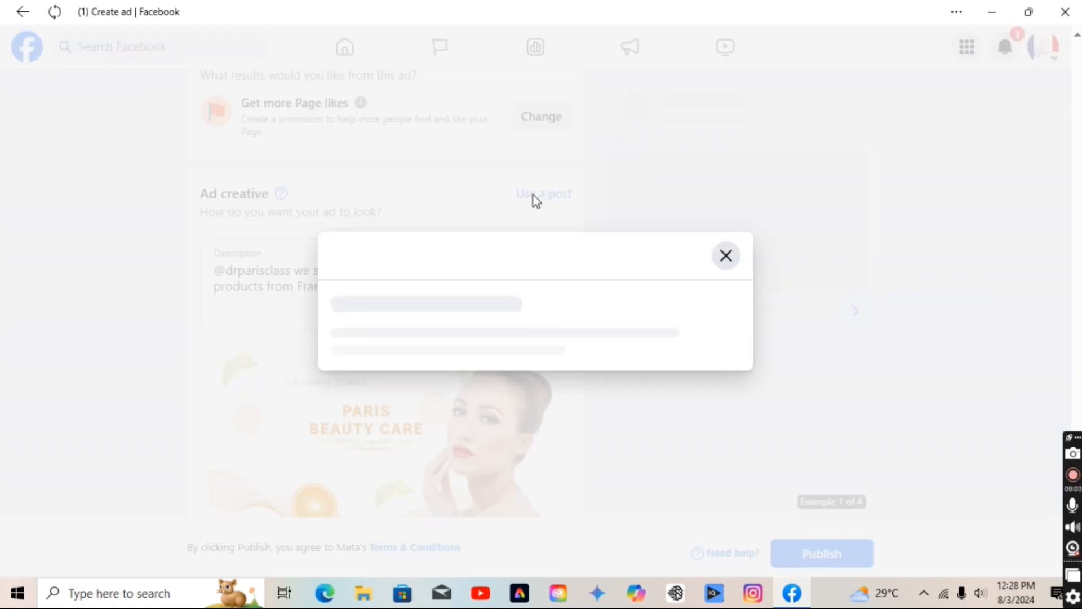
pyautogui.scroll(-6, 527, 380)
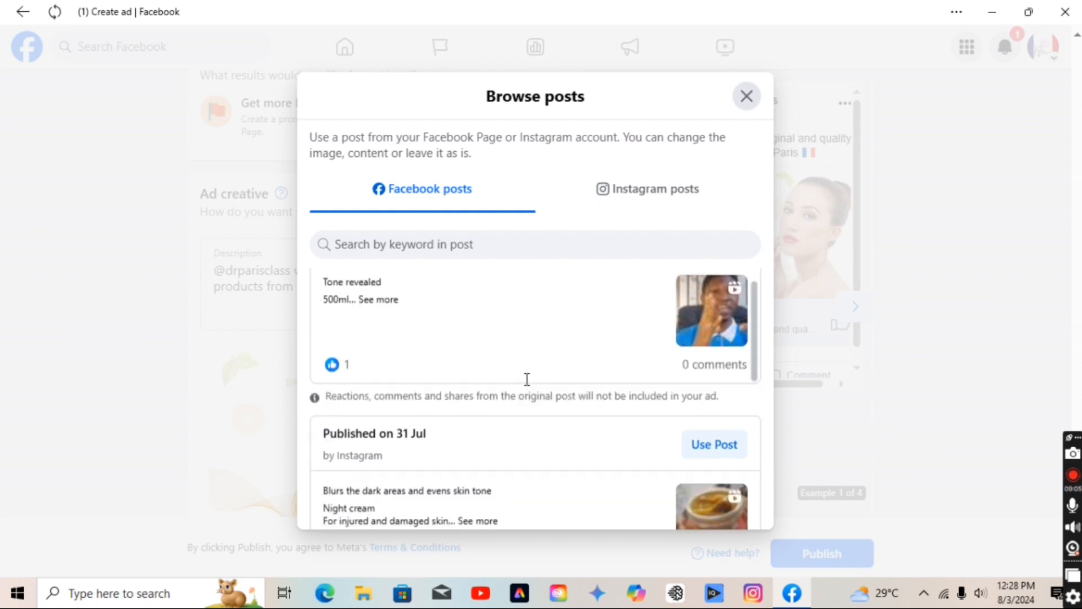
pyautogui.scroll(-6, 606, 397)
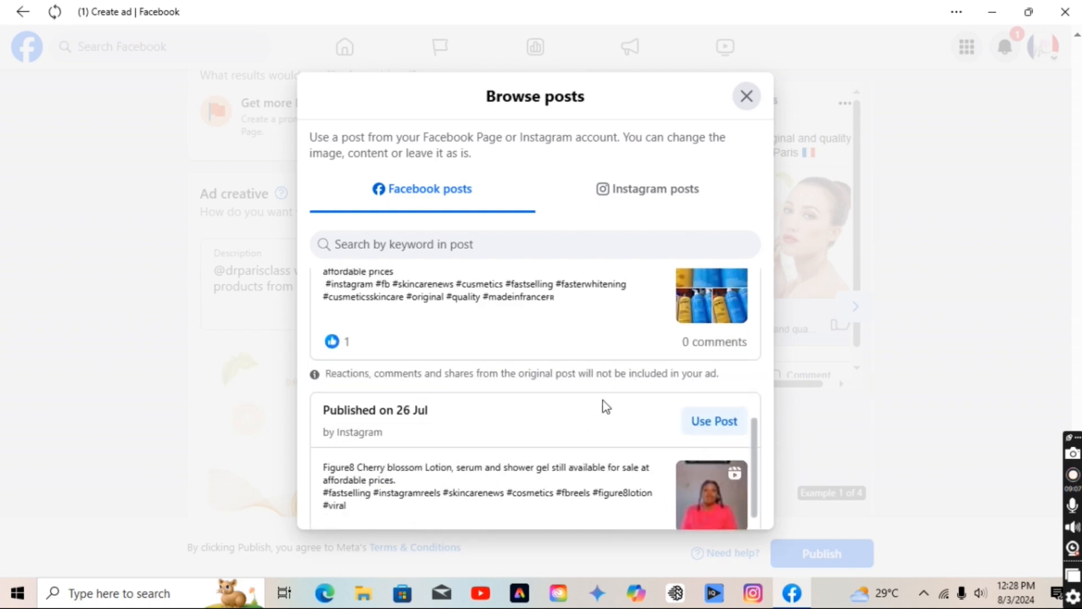
pyautogui.scroll(6, 624, 393)
pyautogui.scroll(6, 625, 383)
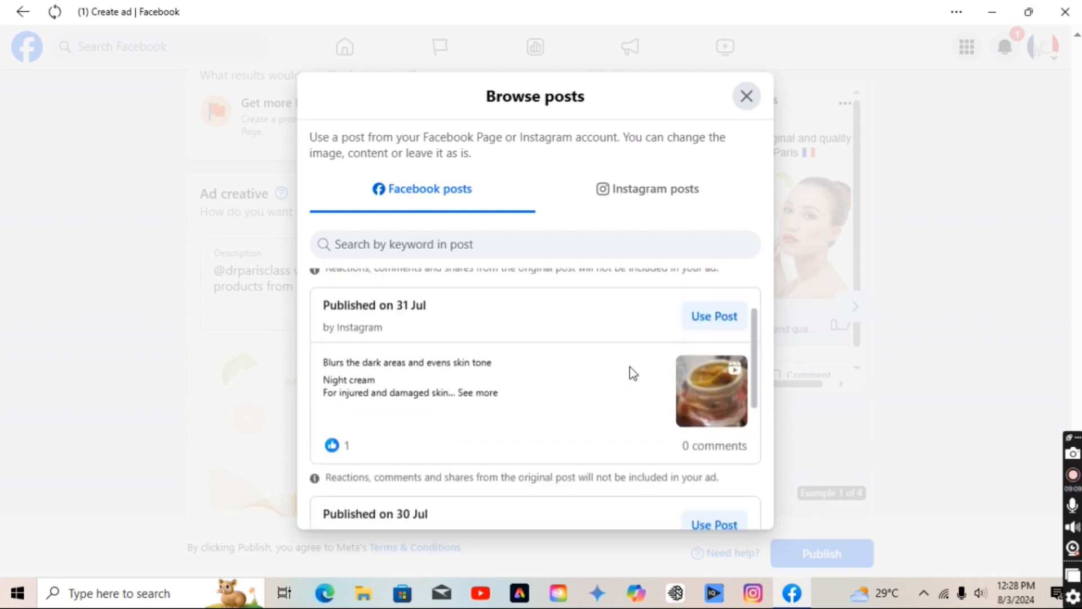
pyautogui.scroll(-5, 642, 377)
pyautogui.scroll(-4, 631, 384)
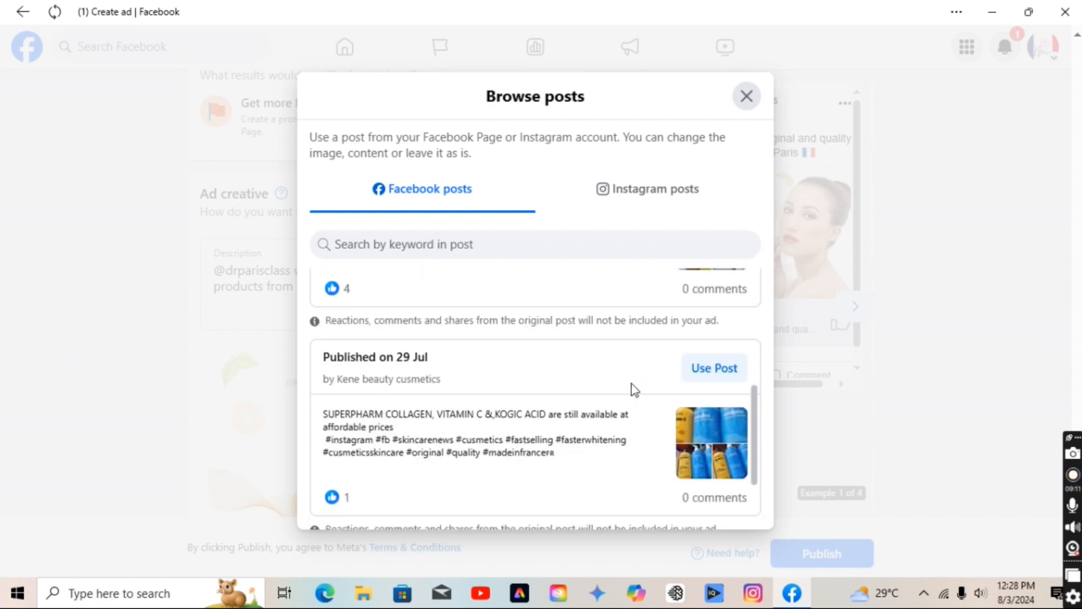
pyautogui.scroll(5, 637, 372)
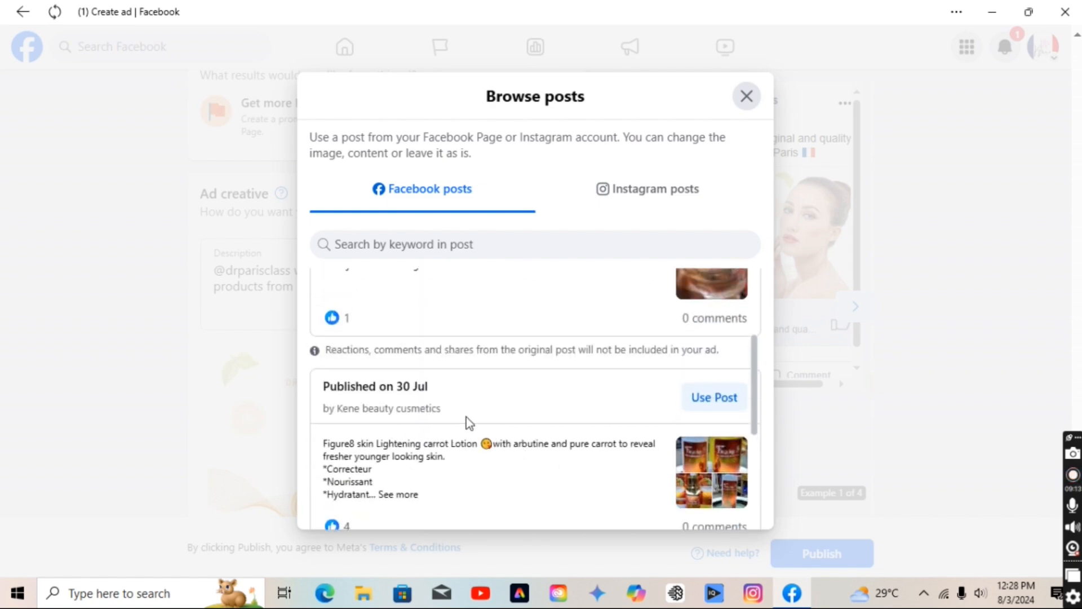
pyautogui.click(717, 397)
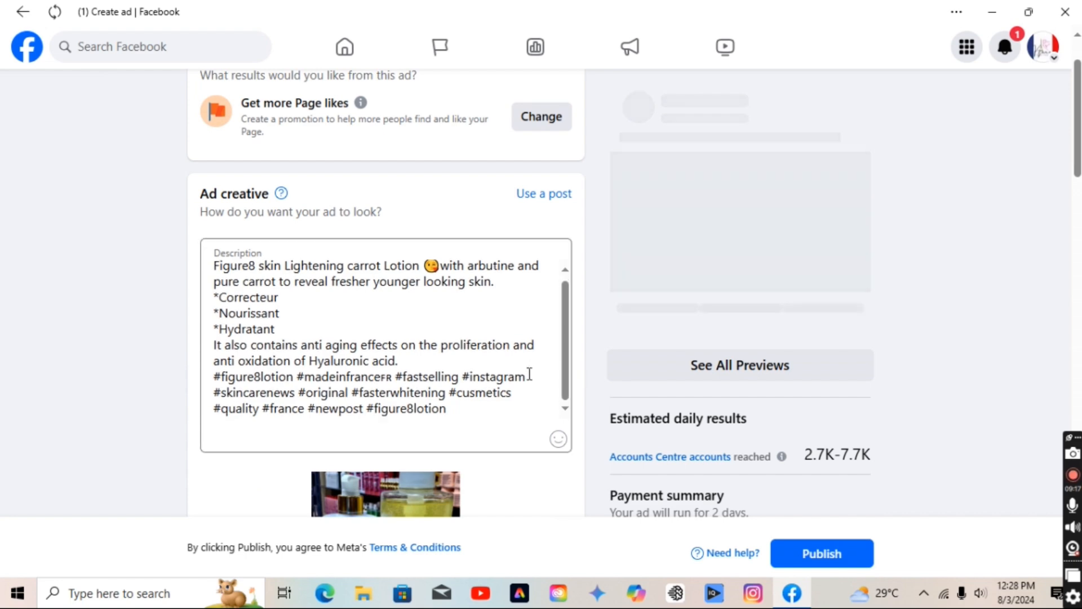
pyautogui.scroll(-6, 421, 374)
pyautogui.scroll(5, 407, 367)
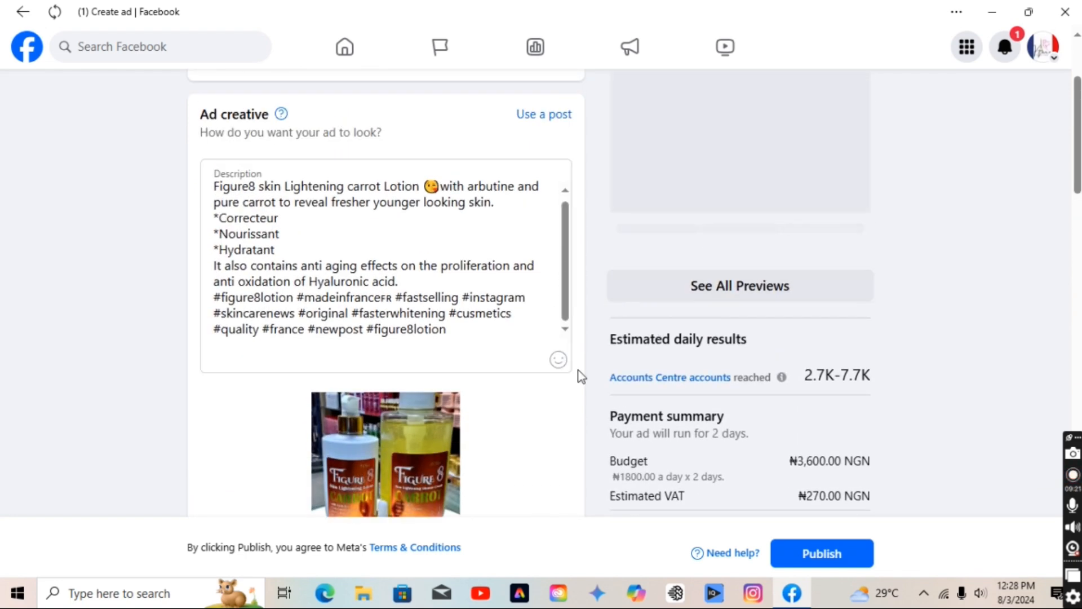
# Step: Review the ad creative's description, image and button label together with the ad preview and the Advantage+ creative setting
pyautogui.scroll(-6, 580, 375)
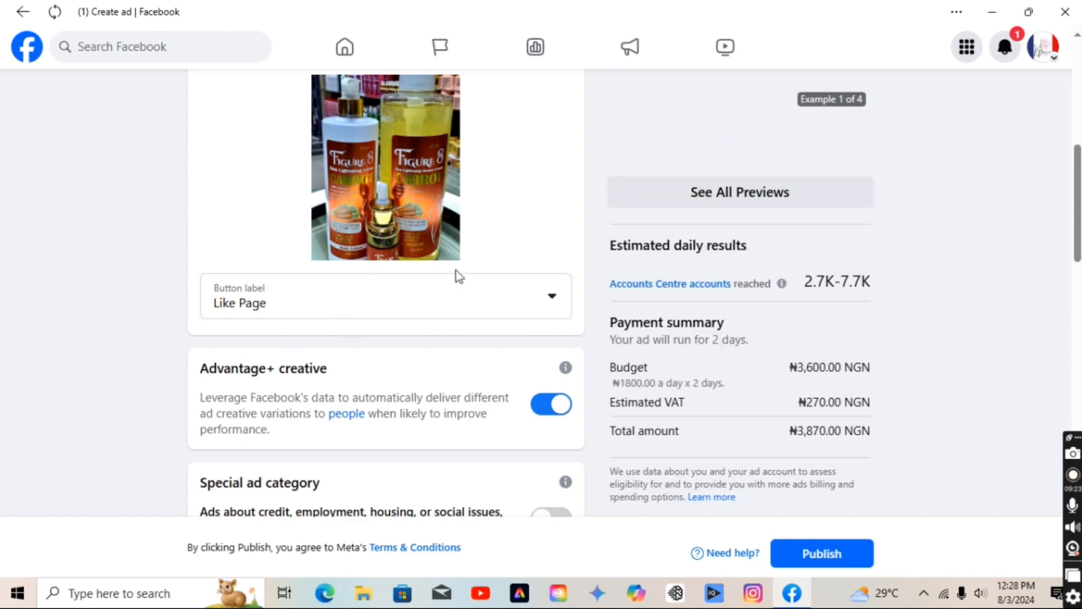
pyautogui.scroll(3, 834, 307)
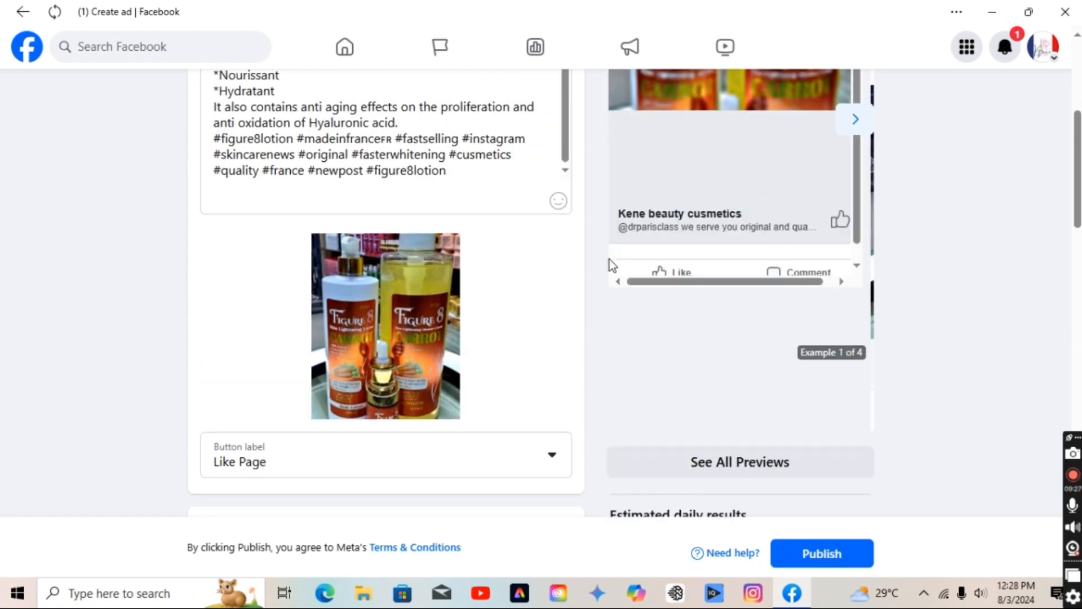
pyautogui.scroll(3, 727, 253)
pyautogui.scroll(2, 671, 221)
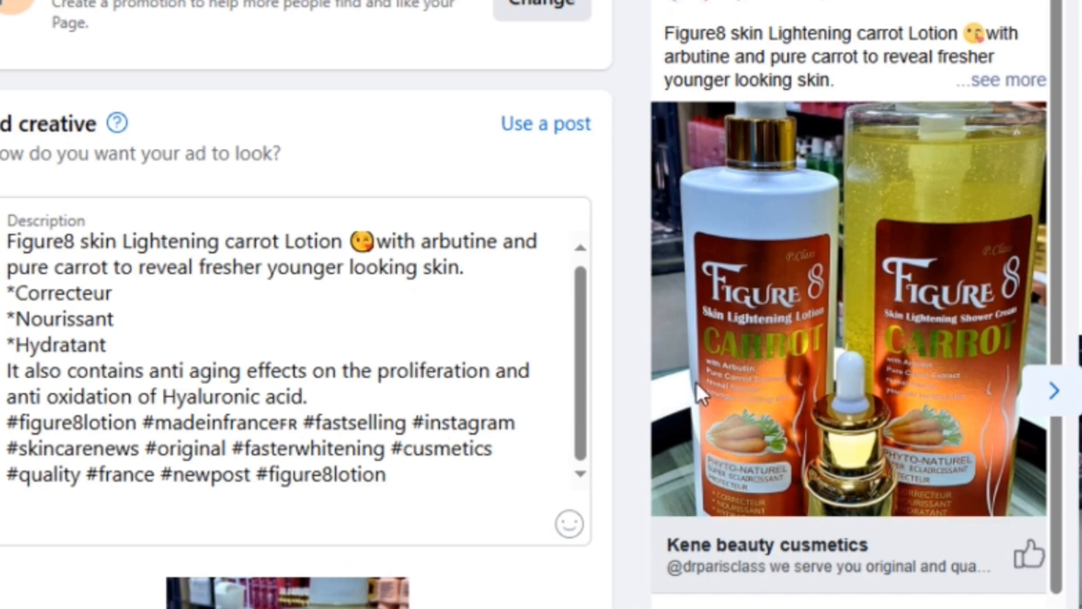
pyautogui.scroll(-1, 374, 392)
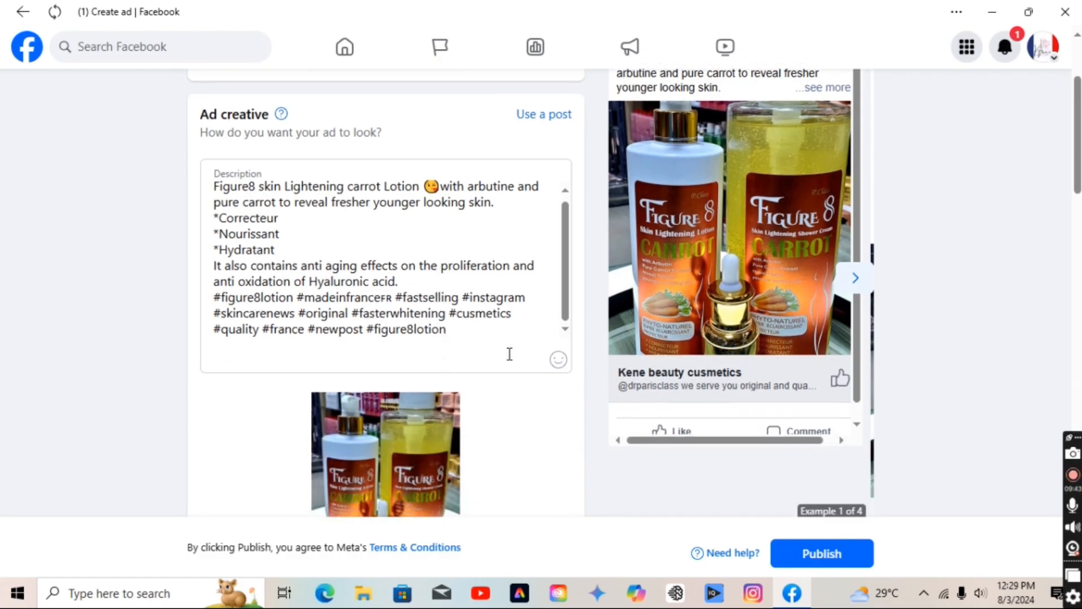
pyautogui.scroll(-8, 513, 352)
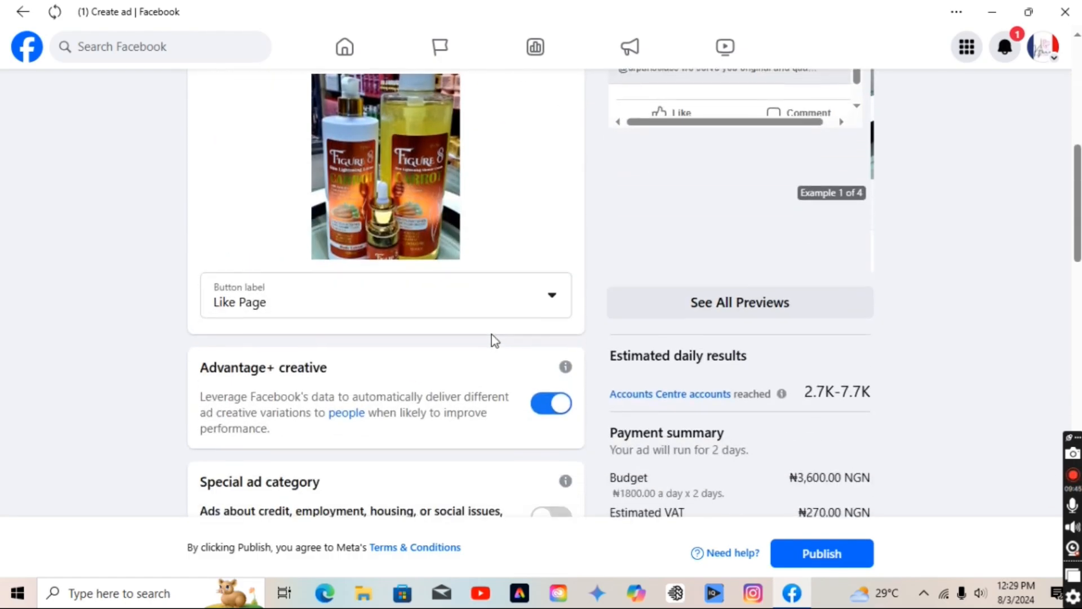
pyautogui.scroll(-1, 445, 327)
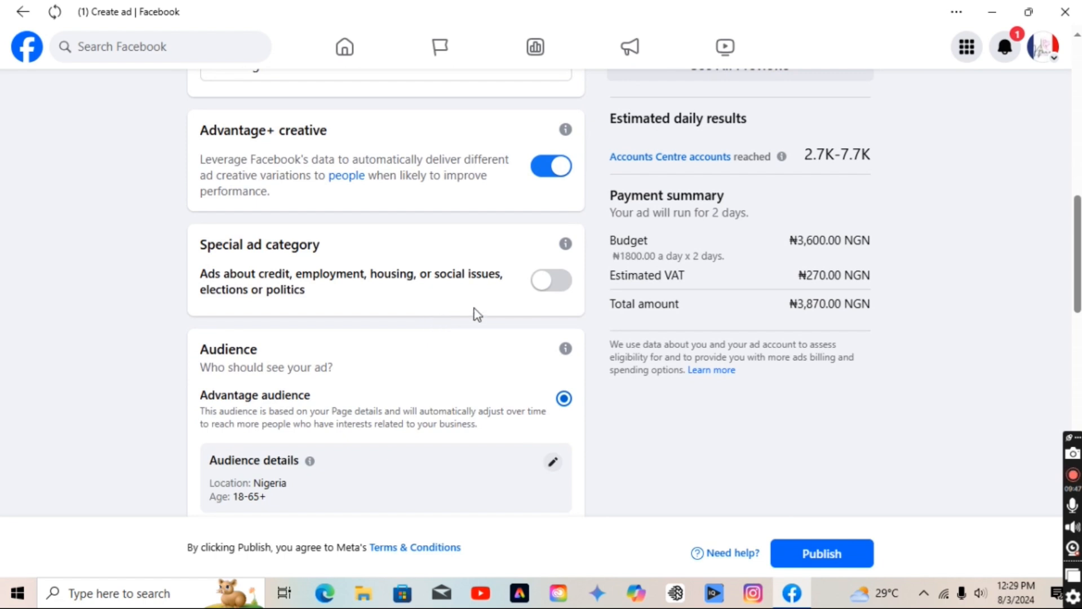
# Step: Set the ad's audience to People you choose through targeting
pyautogui.scroll(-2, 393, 316)
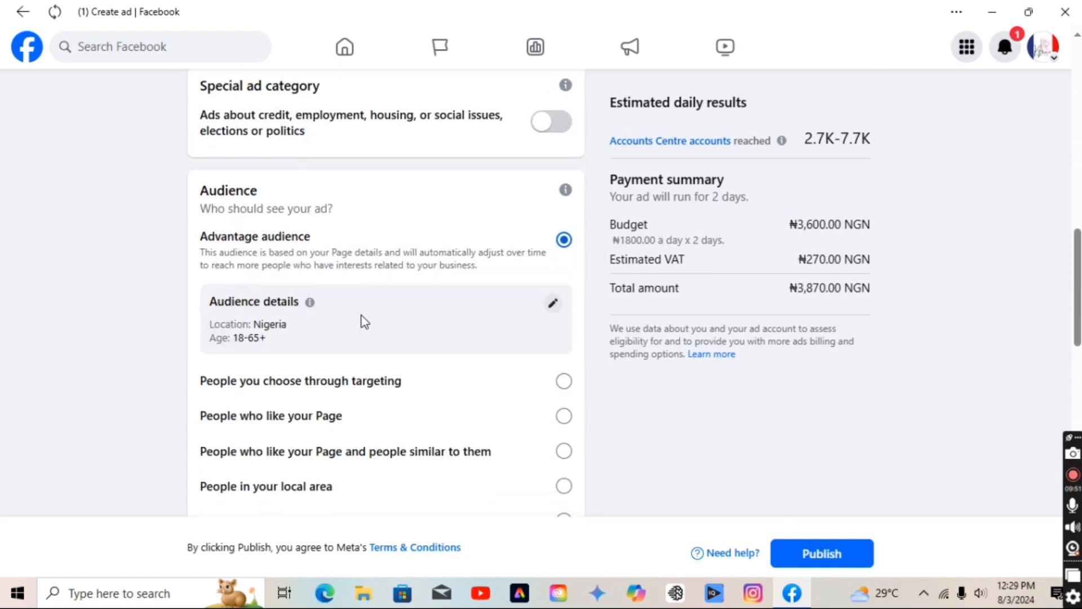
pyautogui.scroll(-2, 362, 319)
pyautogui.scroll(1, 309, 181)
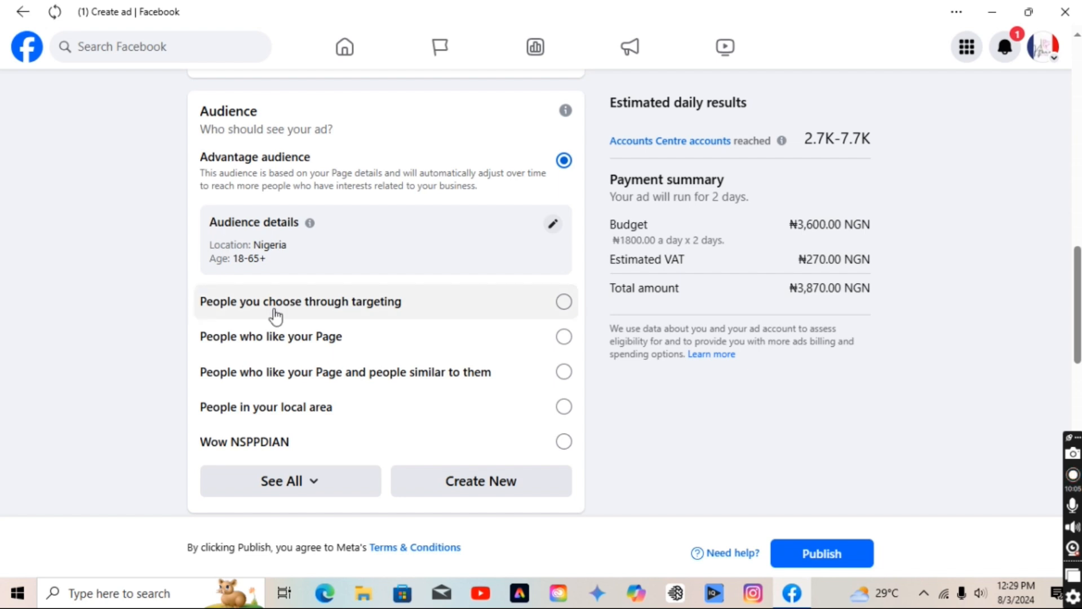
pyautogui.click(562, 302)
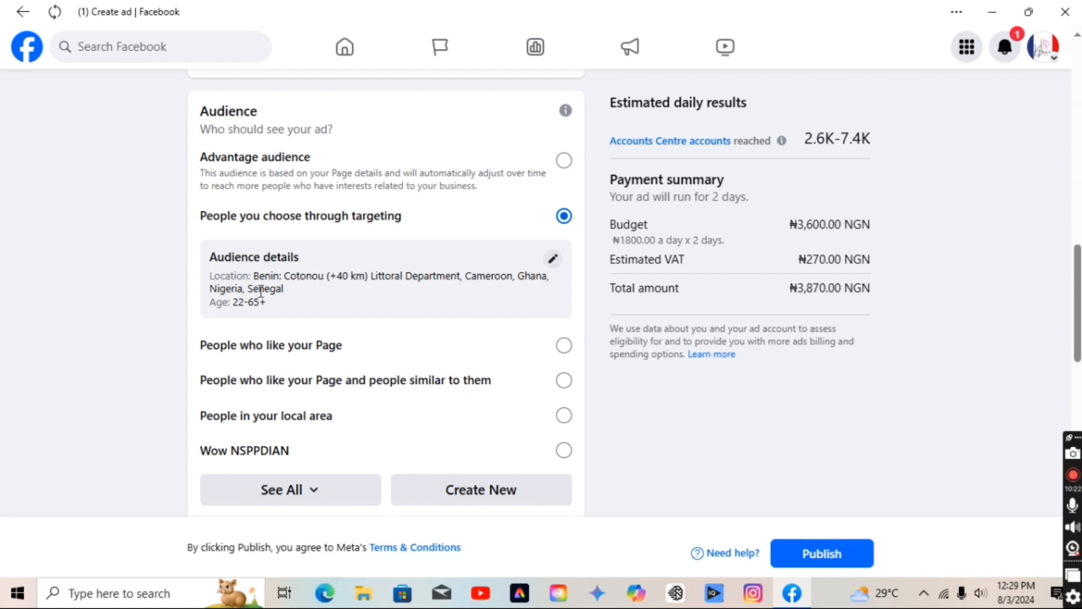
# Step: Open the targeted audience's details, examine its gender, age, locations and detailed targeting, and close the editor without changes
pyautogui.click(552, 258)
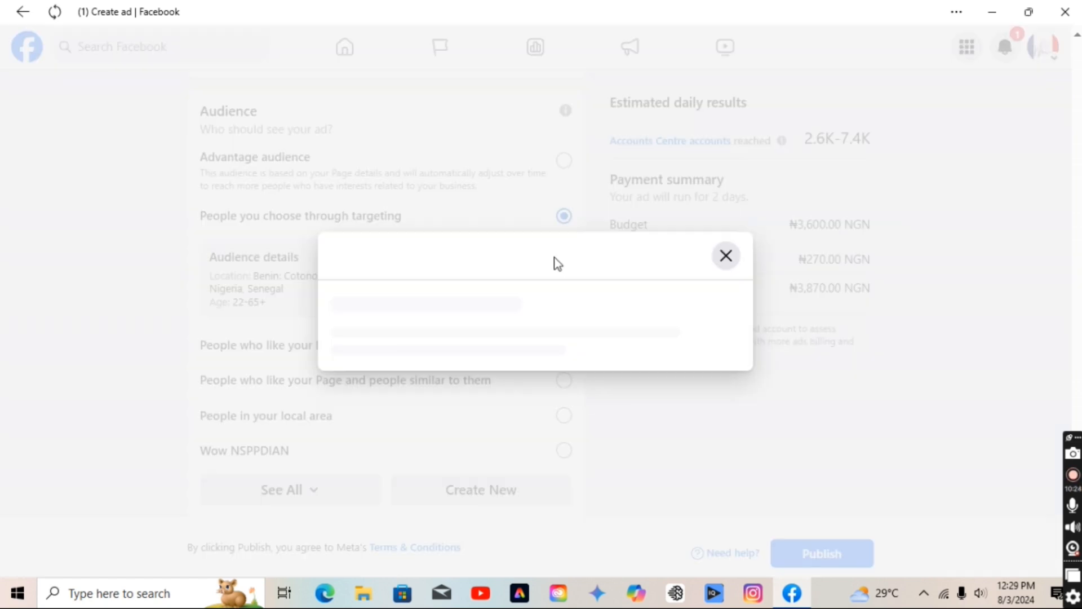
pyautogui.scroll(-2, 464, 290)
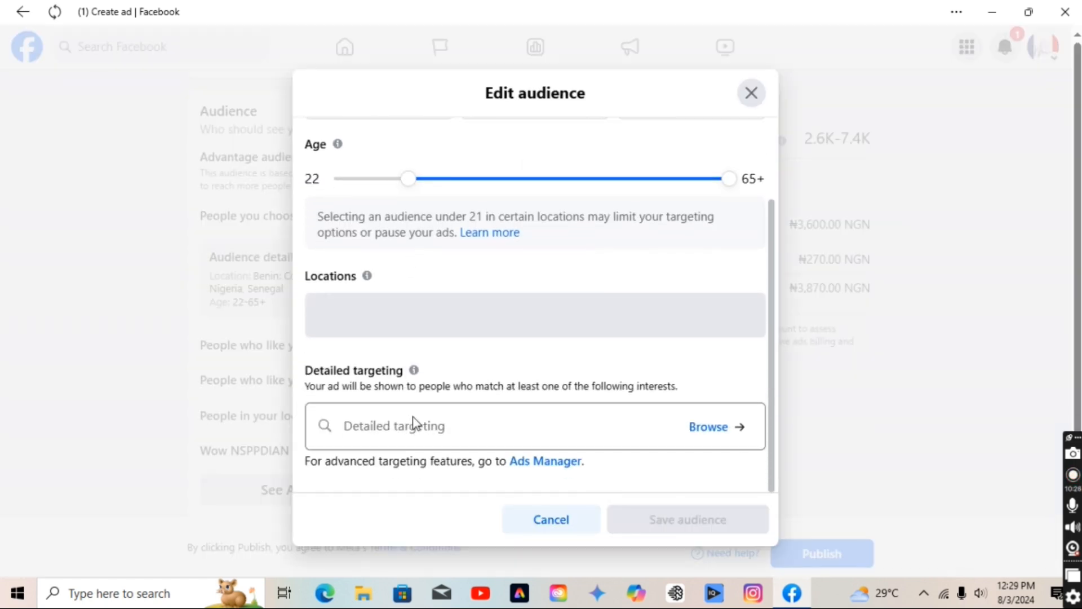
pyautogui.scroll(2, 415, 273)
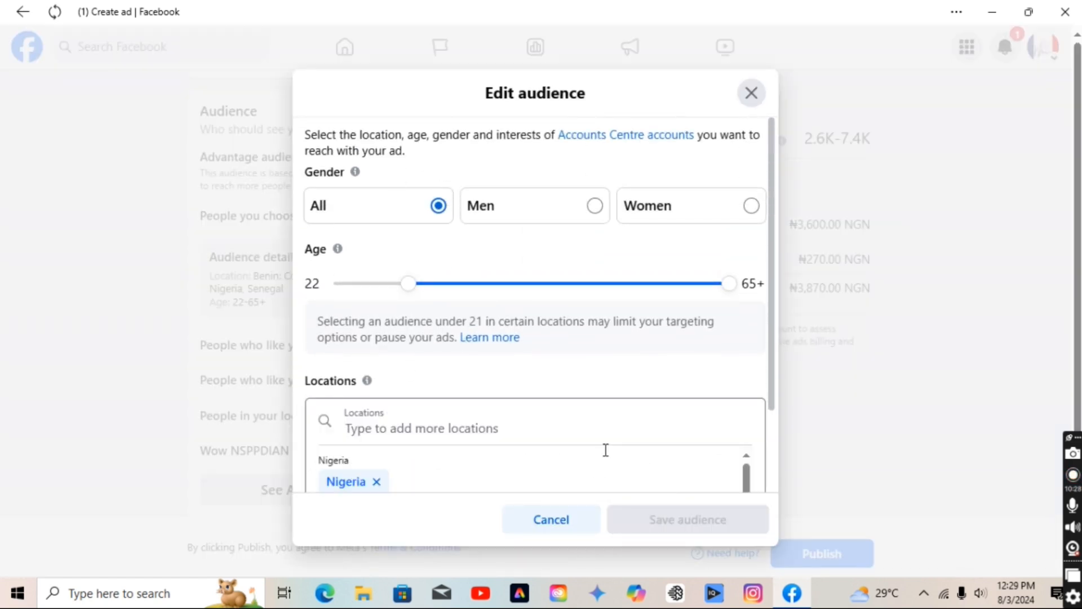
pyautogui.scroll(-4, 469, 317)
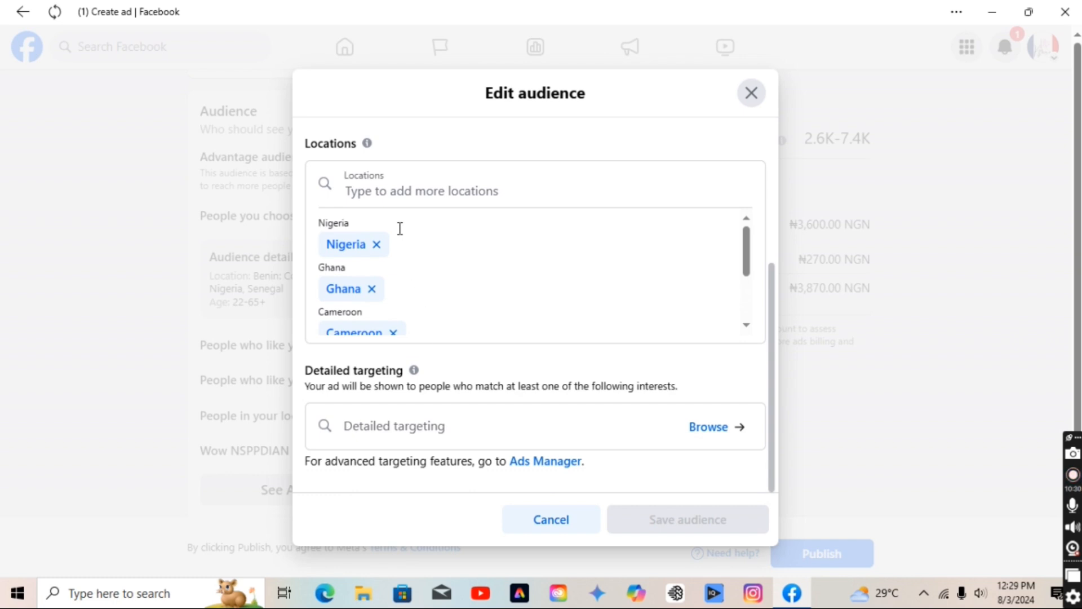
pyautogui.scroll(-2, 423, 234)
pyautogui.scroll(6, 401, 299)
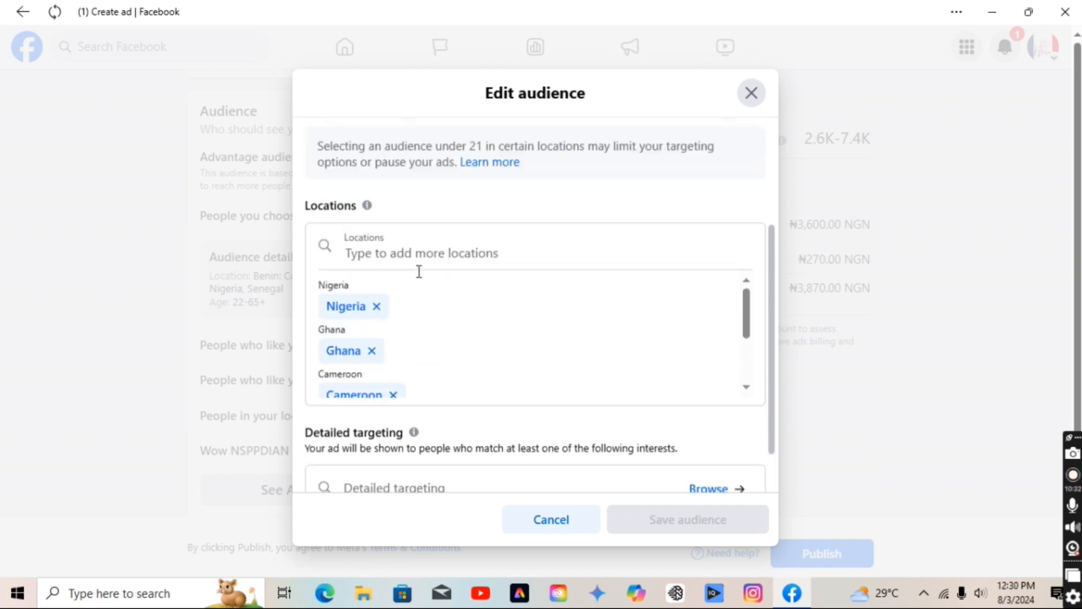
pyautogui.scroll(-5, 417, 345)
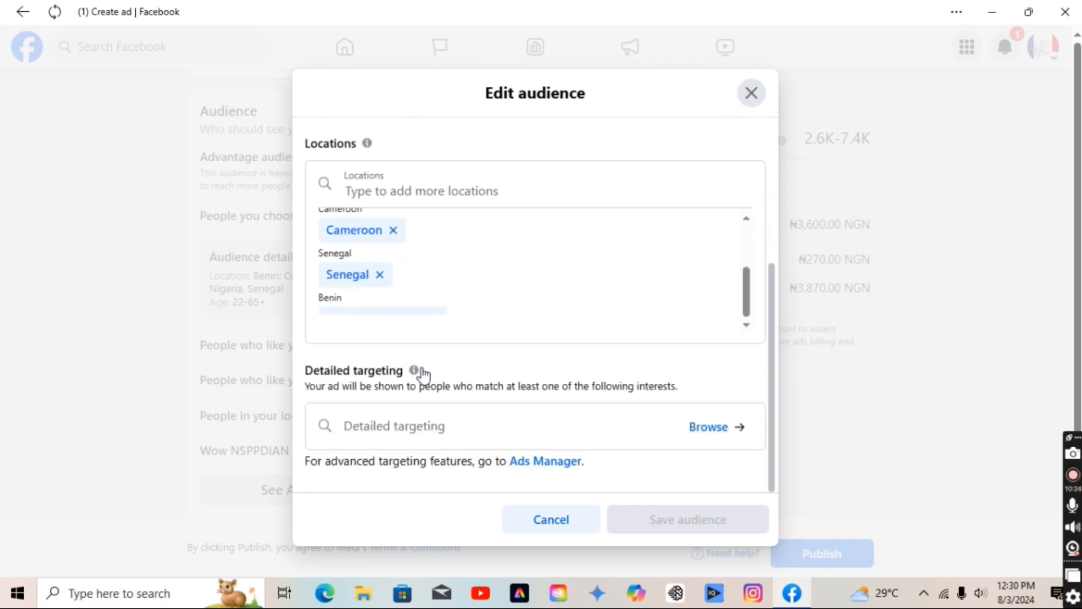
pyautogui.scroll(6, 422, 299)
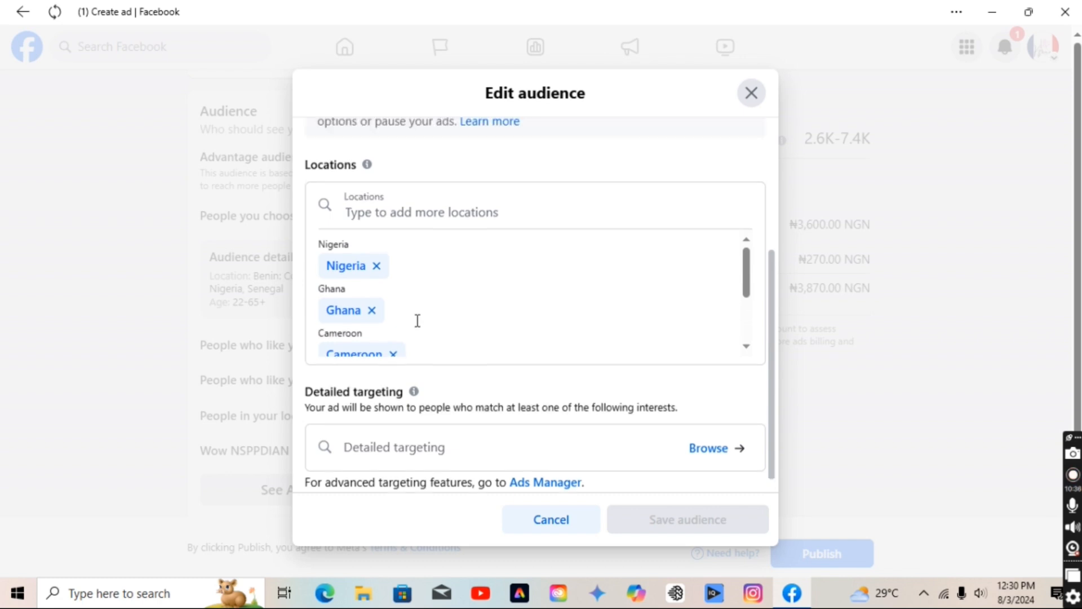
pyautogui.scroll(-3, 445, 400)
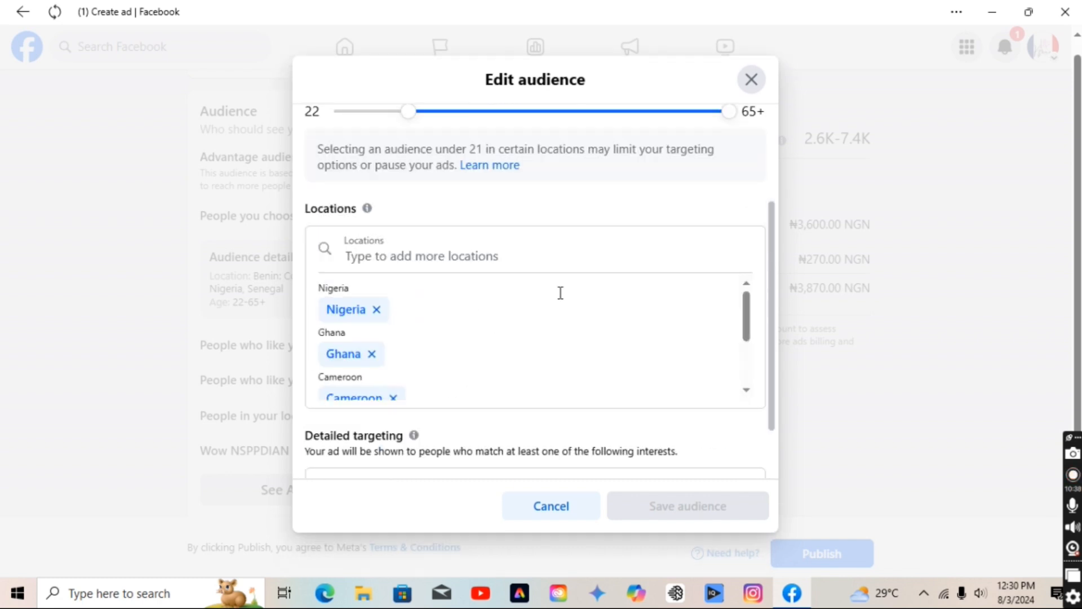
pyautogui.click(749, 80)
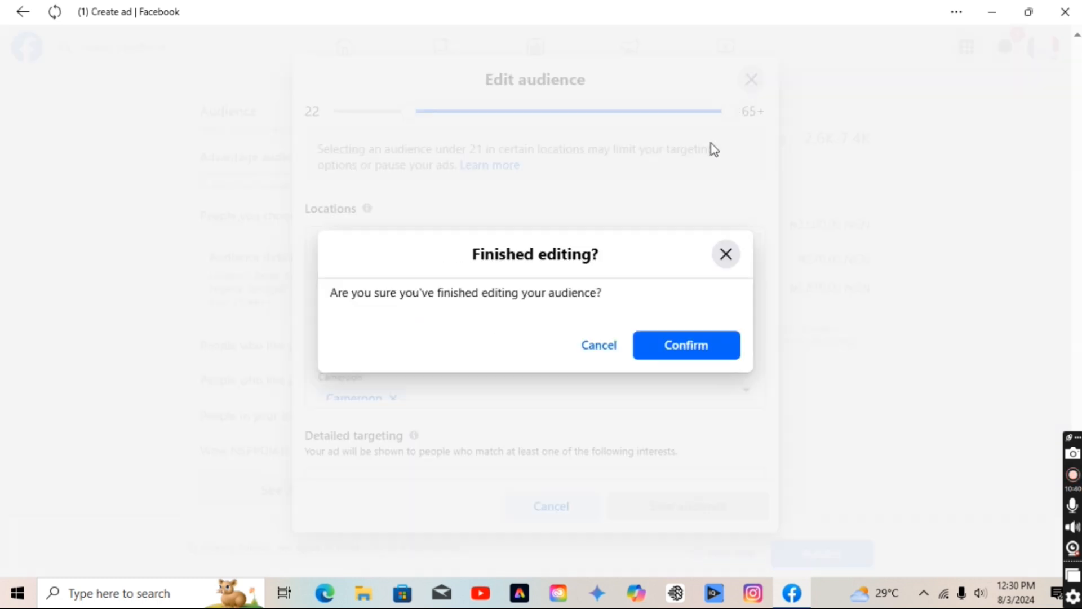
pyautogui.click(667, 345)
# Step: Set the ad's duration to run continuously
pyautogui.scroll(-1, 447, 353)
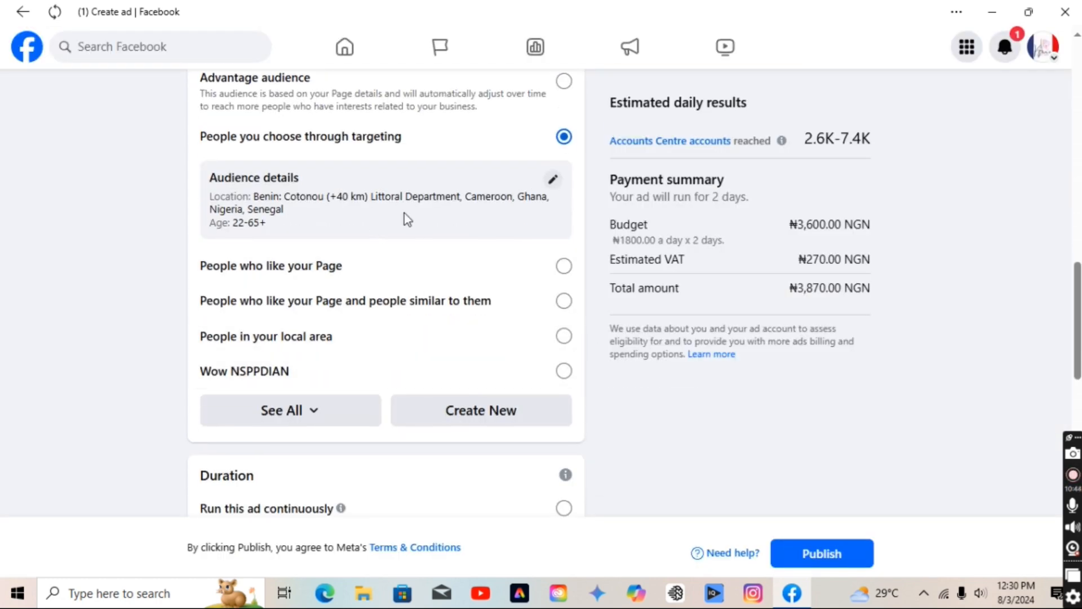
pyautogui.scroll(-5, 483, 338)
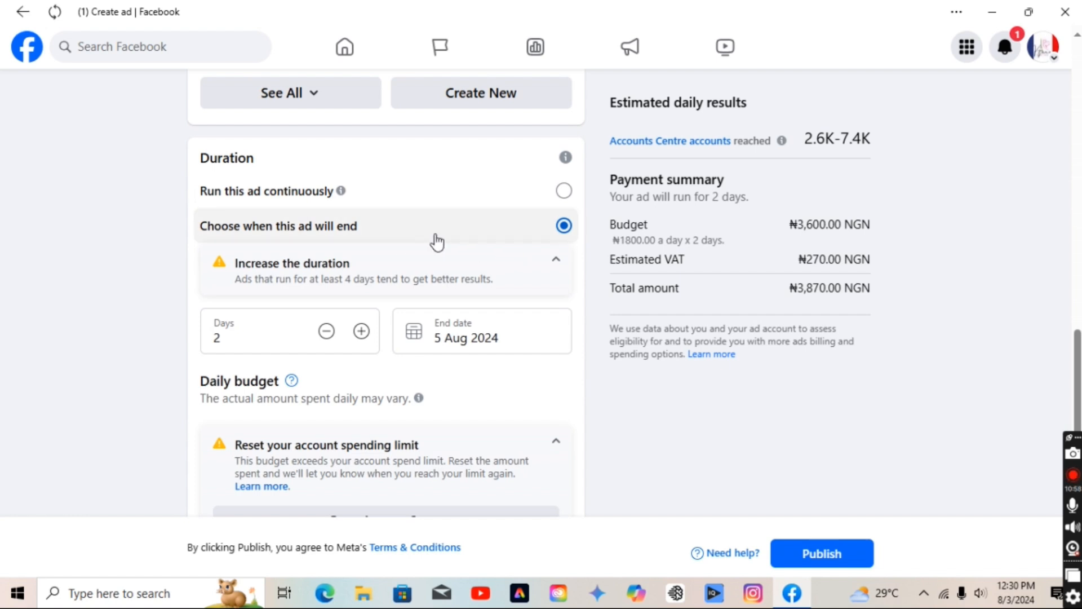
pyautogui.click(562, 191)
pyautogui.scroll(1, 476, 205)
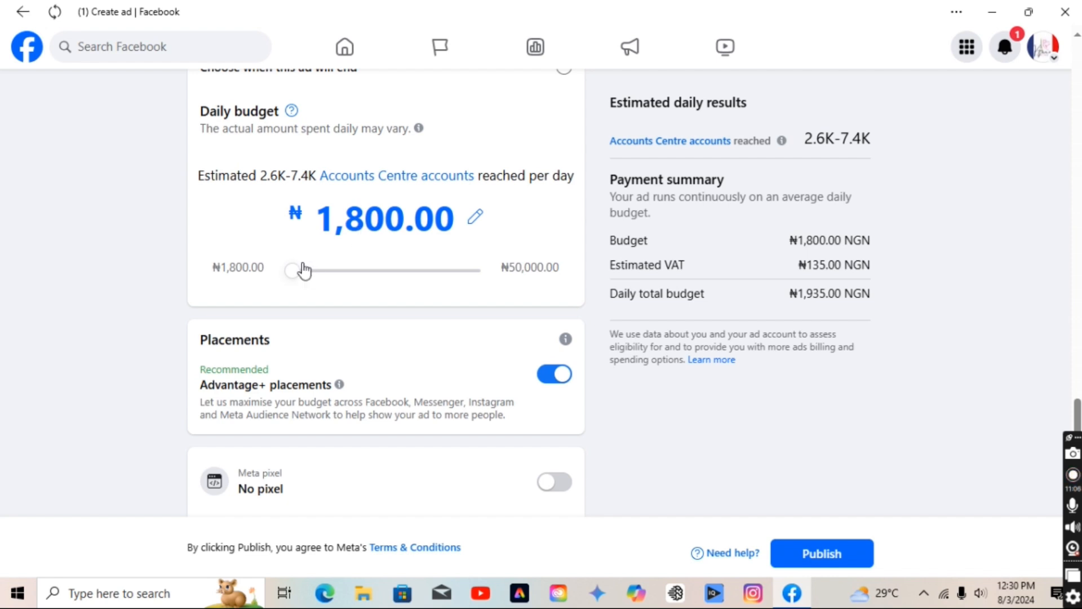
# Step: Try a daily budget of ₦3,500.00, and settle on ₦2,000.00 for the ad
pyautogui.moveTo(299, 273); pyautogui.dragTo(265, 430)
pyautogui.moveTo(293, 279); pyautogui.dragTo(299, 278)
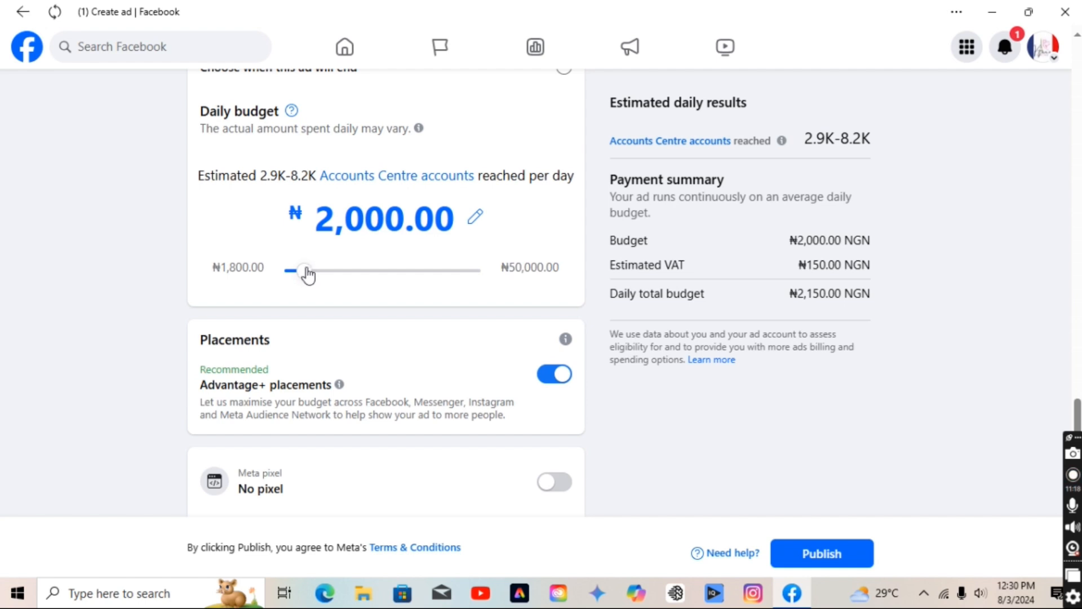
pyautogui.moveTo(307, 276); pyautogui.dragTo(377, 278)
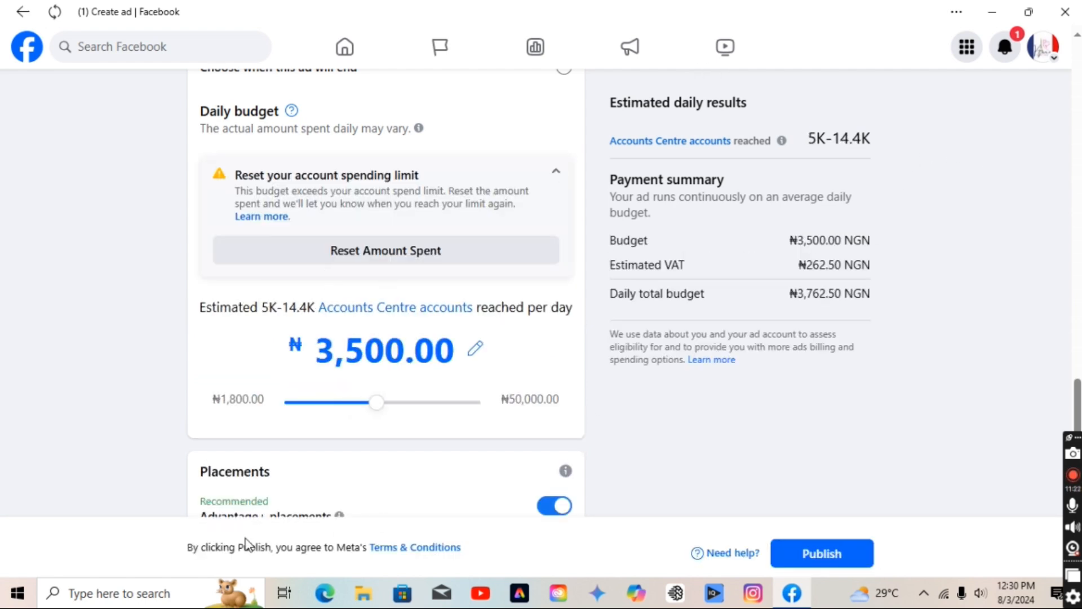
pyautogui.moveTo(377, 405); pyautogui.dragTo(300, 414)
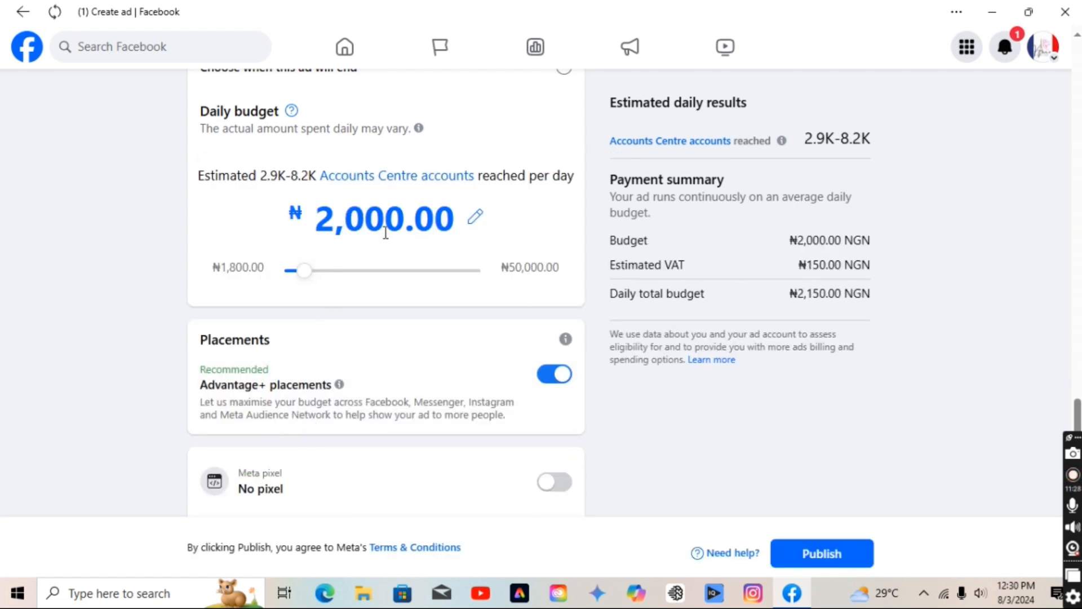
# Step: Check the placements and payment method, try to publish the ad, and dismiss the Add funds dialog
pyautogui.scroll(-2, 473, 284)
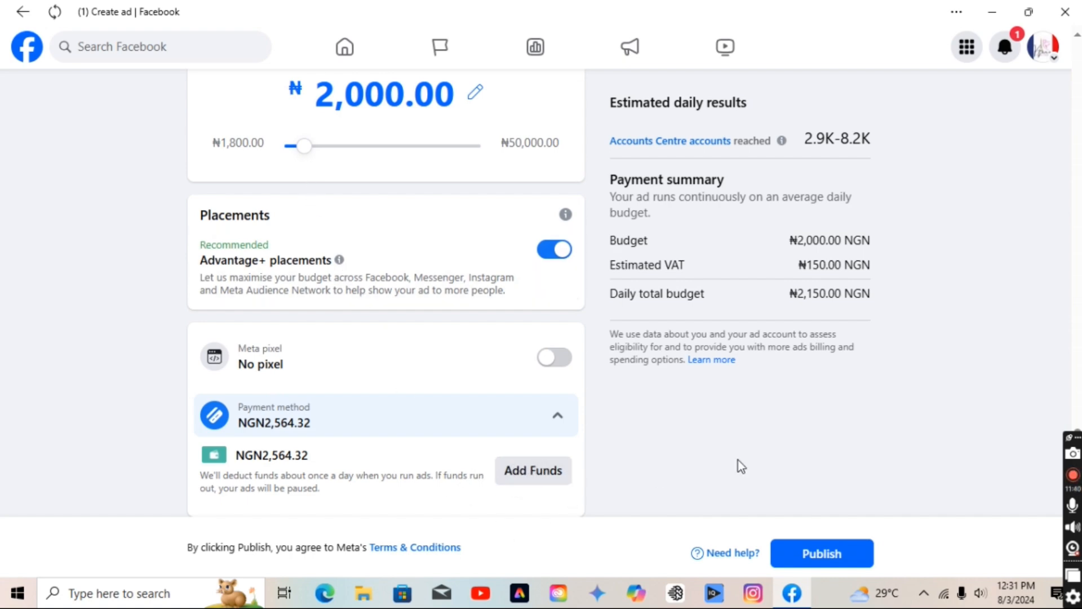
pyautogui.scroll(1, 553, 316)
pyautogui.scroll(-1, 553, 315)
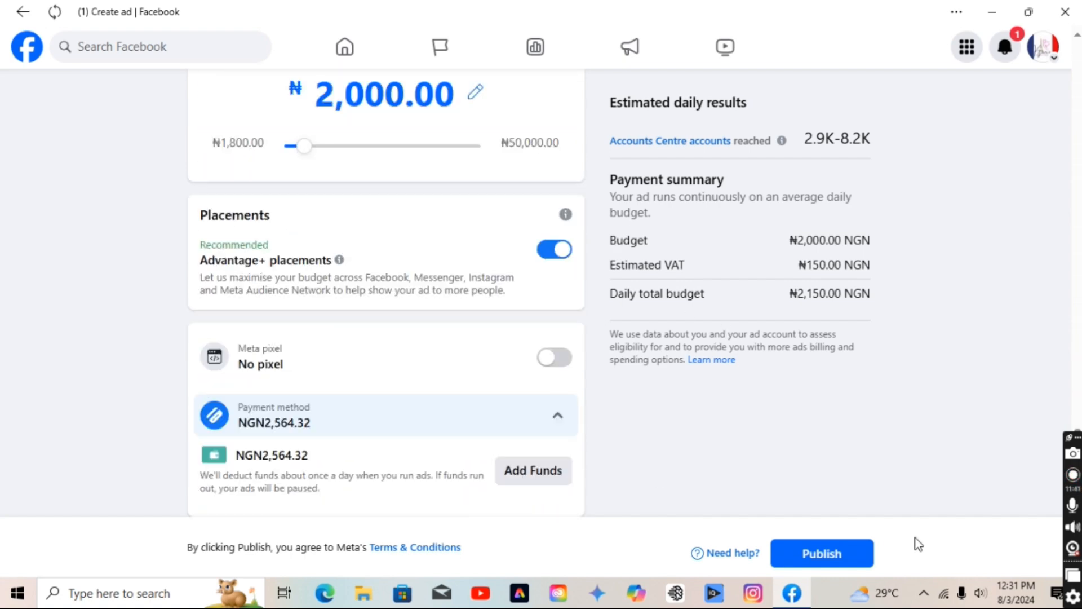
pyautogui.click(828, 552)
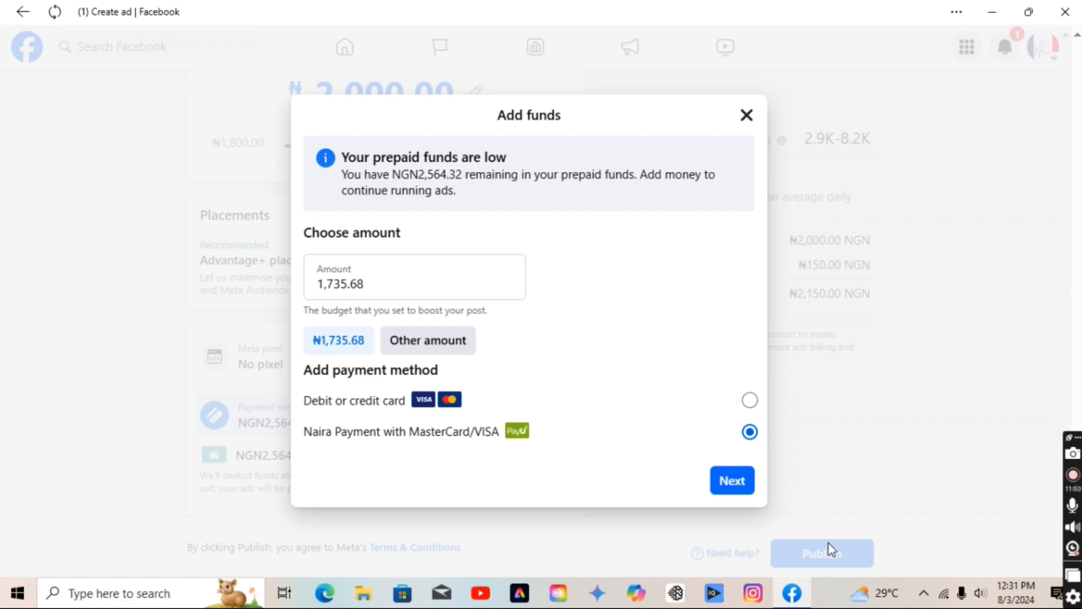
pyautogui.click(748, 116)
# Step: Choose an end date for the ad and reduce its duration to 1 day, ending 4 Aug 2024
pyautogui.scroll(7, 355, 239)
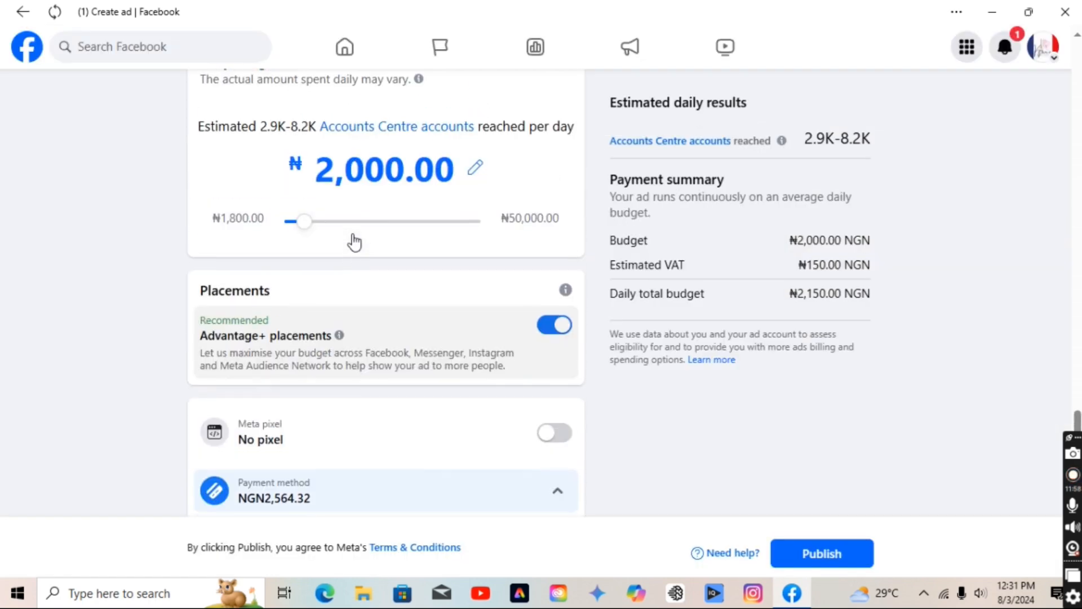
pyautogui.scroll(1, 367, 271)
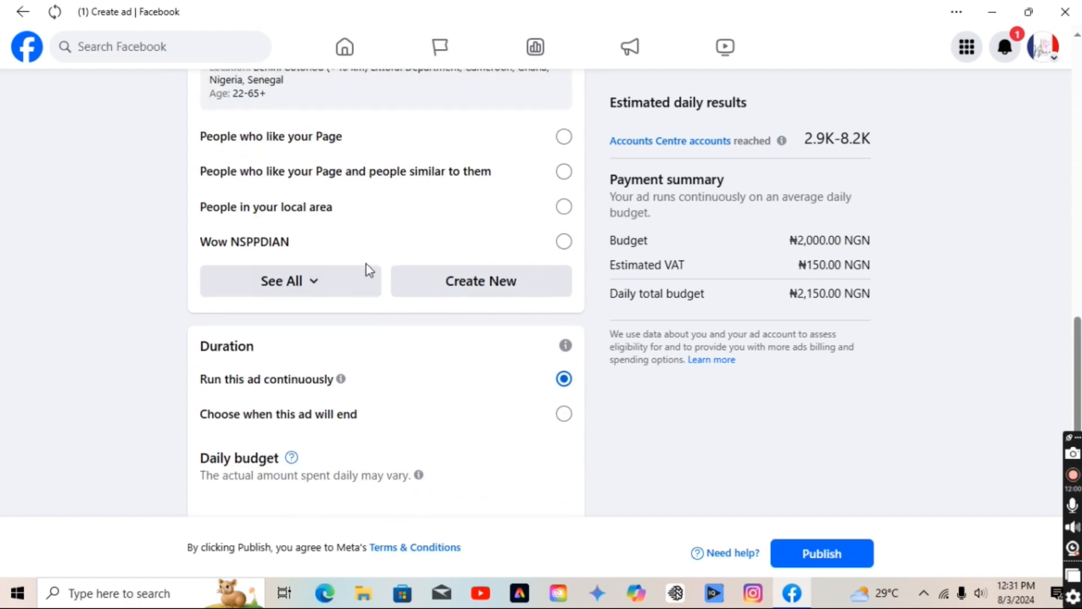
pyautogui.scroll(-4, 367, 268)
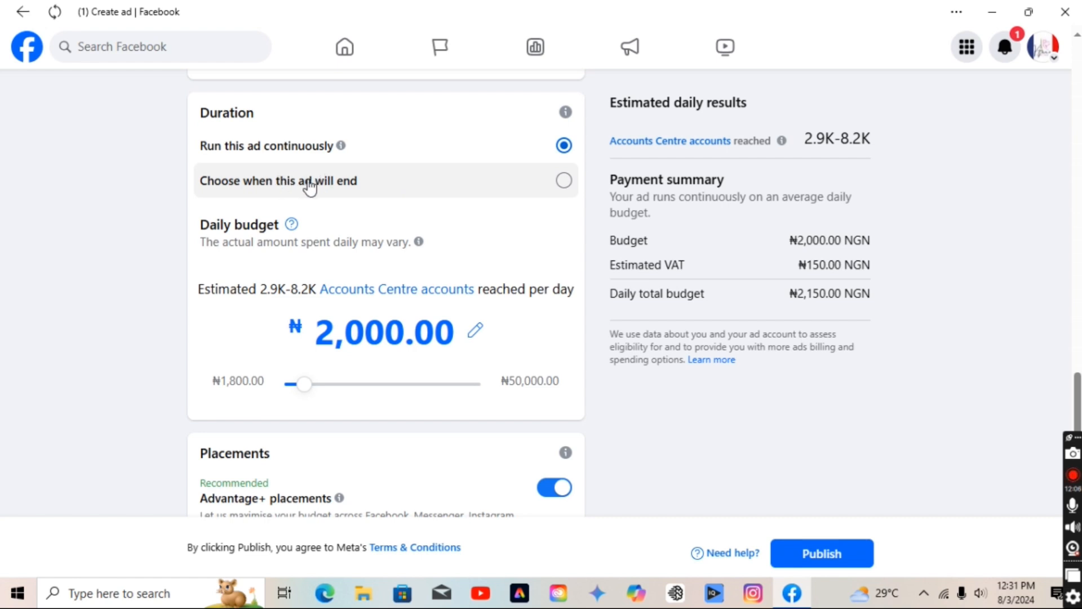
pyautogui.click(561, 183)
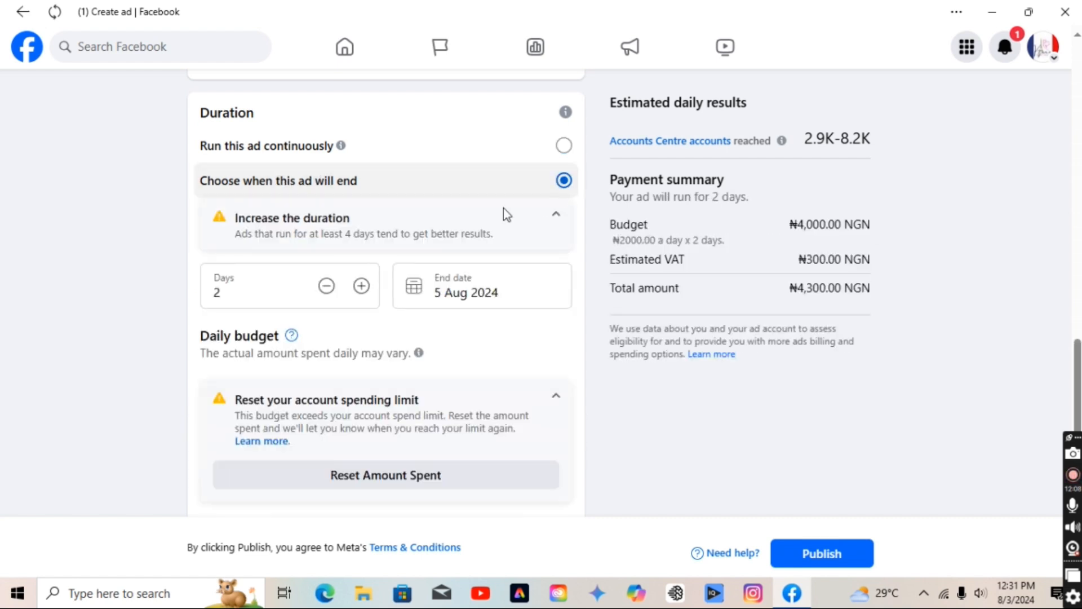
pyautogui.click(325, 287)
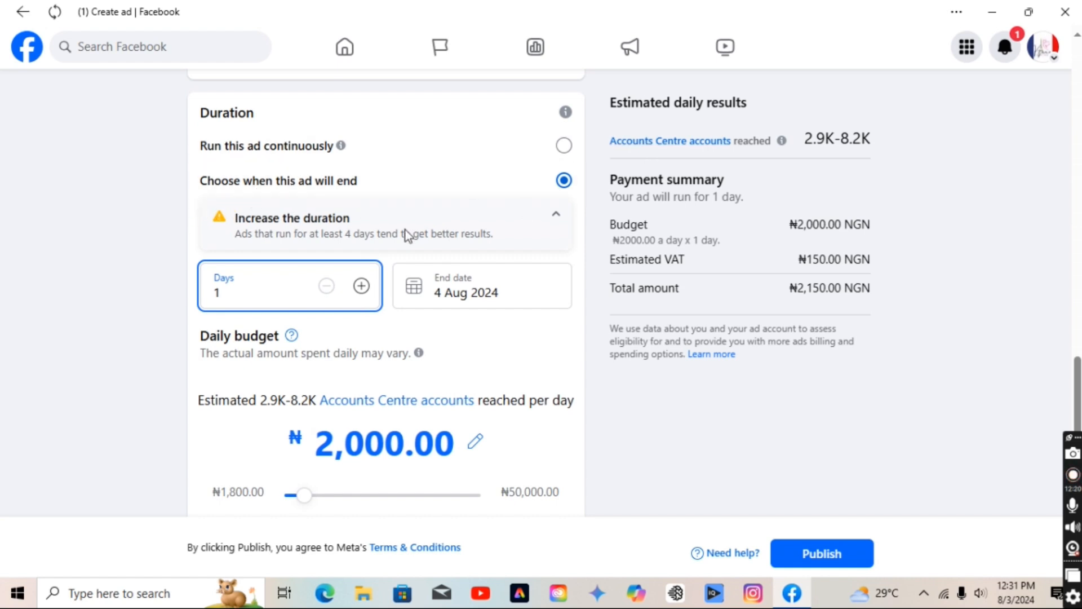
# Step: Publish the ad, look over its status, goal, budget and payment method, and close the review summary
pyautogui.scroll(-5, 341, 345)
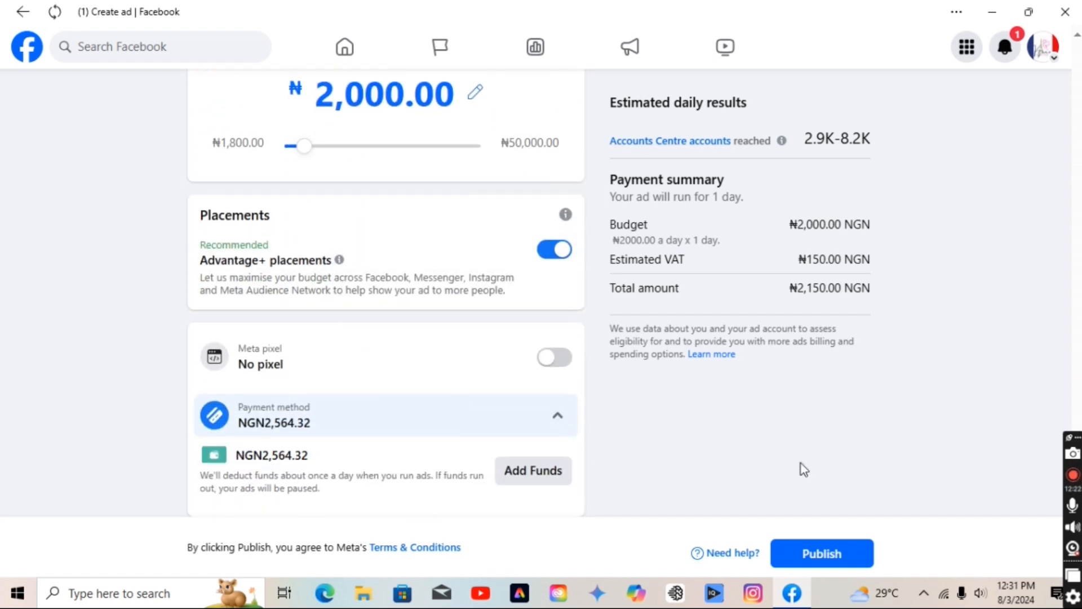
pyautogui.click(827, 557)
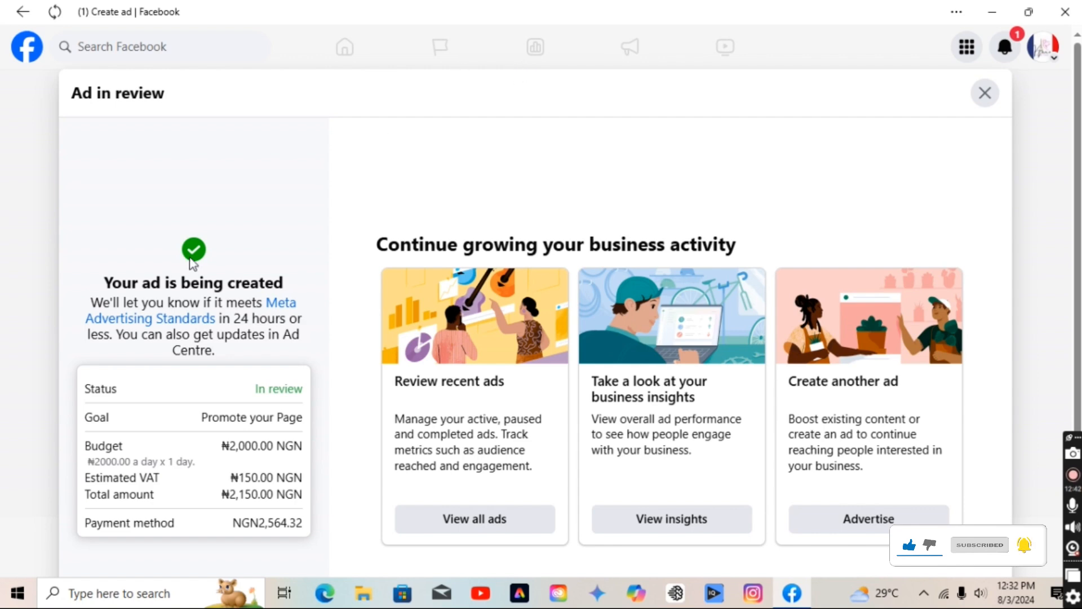
pyautogui.scroll(-2, 174, 313)
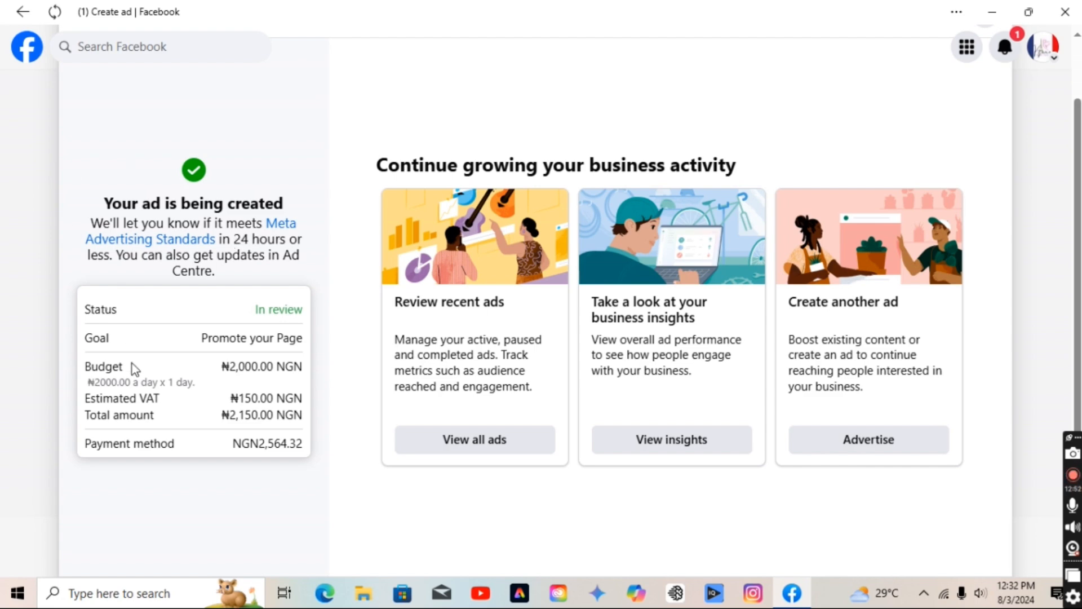
pyautogui.scroll(-2, 170, 378)
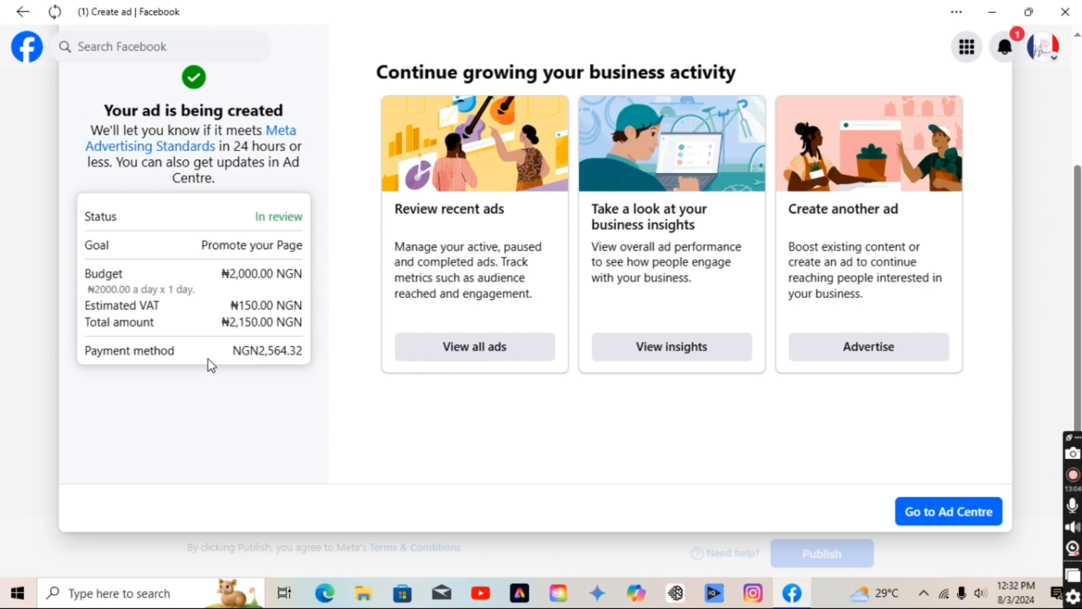
pyautogui.scroll(3, 208, 360)
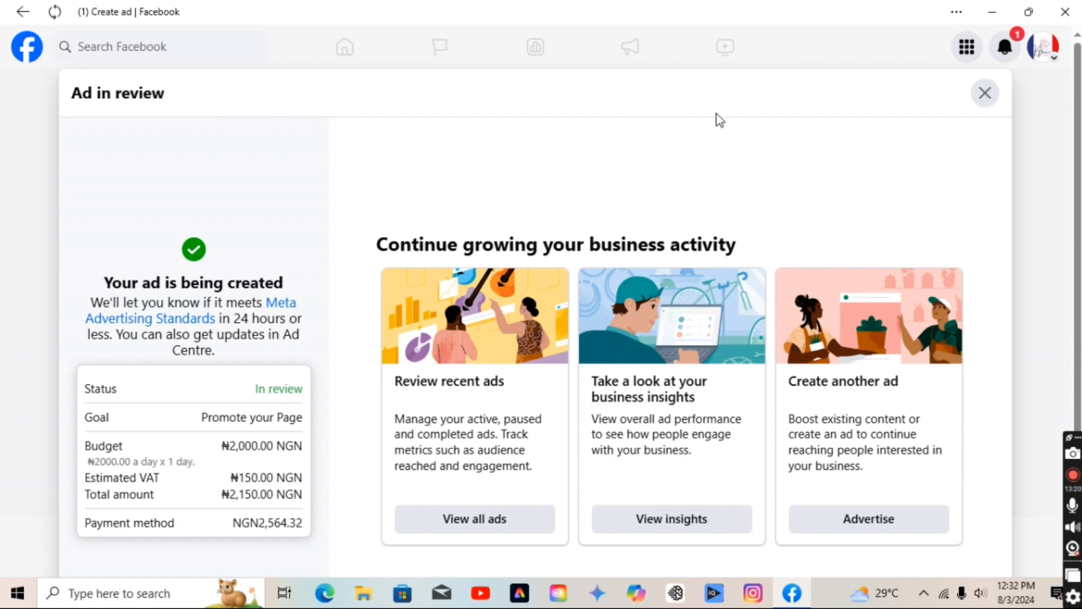
pyautogui.click(976, 97)
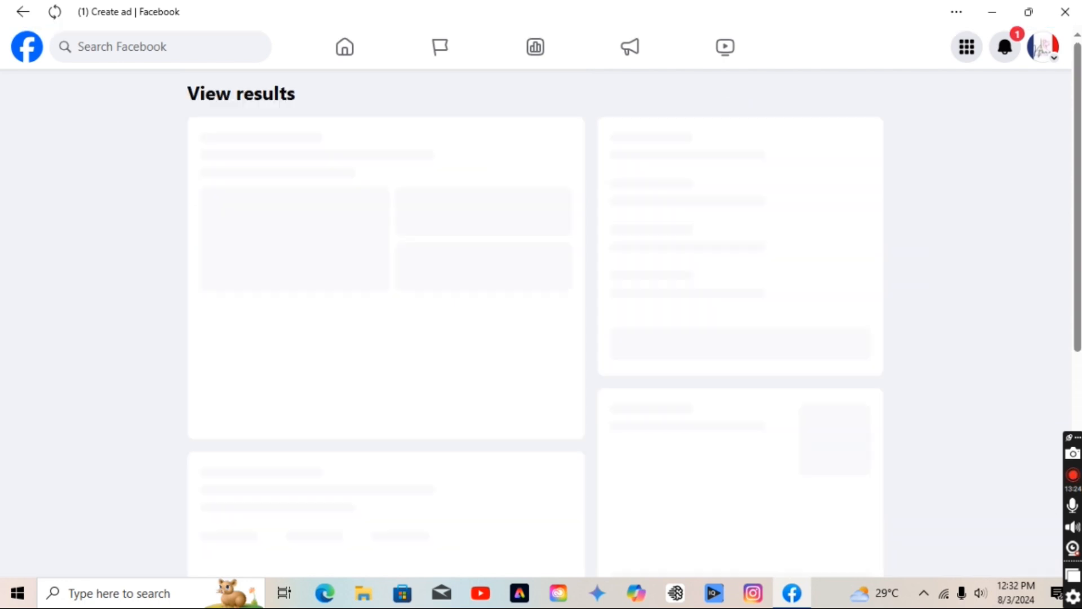